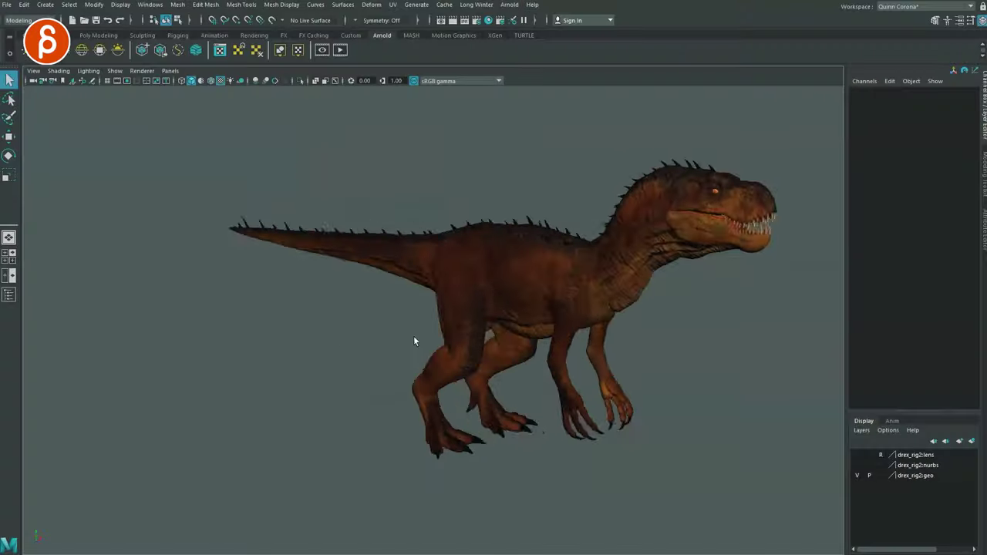
Examine the textured dinosaur model from both sides and up close.
alt+drag(414, 339, 370, 306)
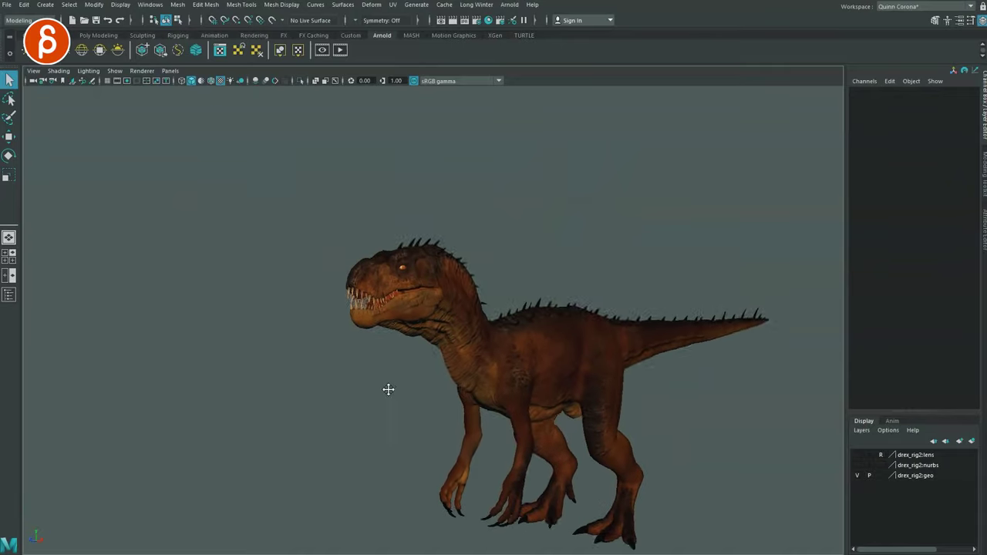
alt+right_drag(388, 389, 363, 324)
alt+middle_drag(363, 323, 463, 428)
mouse_move(463, 427)
alt+right_down()
mouse_move(477, 434)
mouse_move(456, 413)
alt+right_up()
alt+drag(456, 413, 425, 383)
alt+right_drag(425, 383, 296, 264)
alt+drag(295, 265, 341, 357)
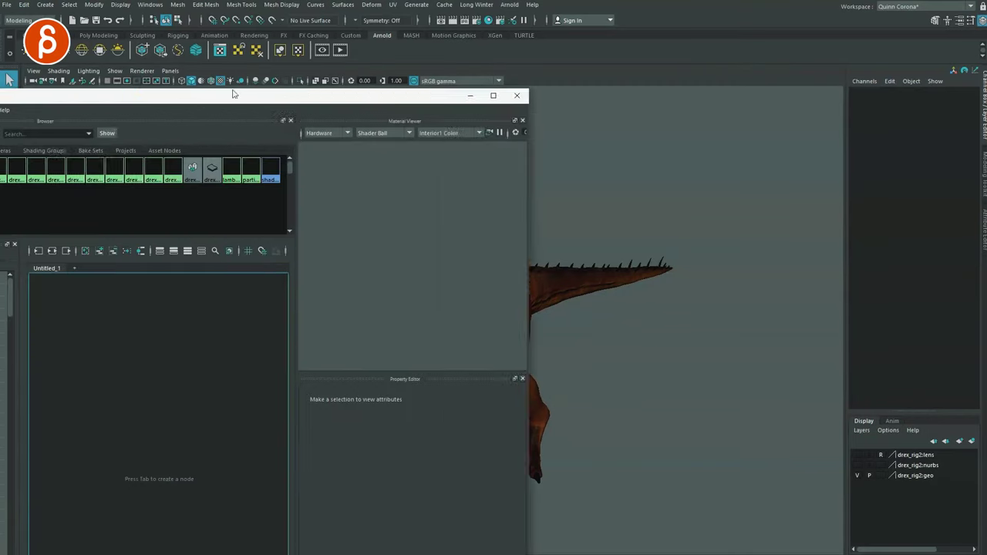
Delete all of the dinosaur rig's existing materials in the Hypershade, then close it.
drag(231, 93, 504, 45)
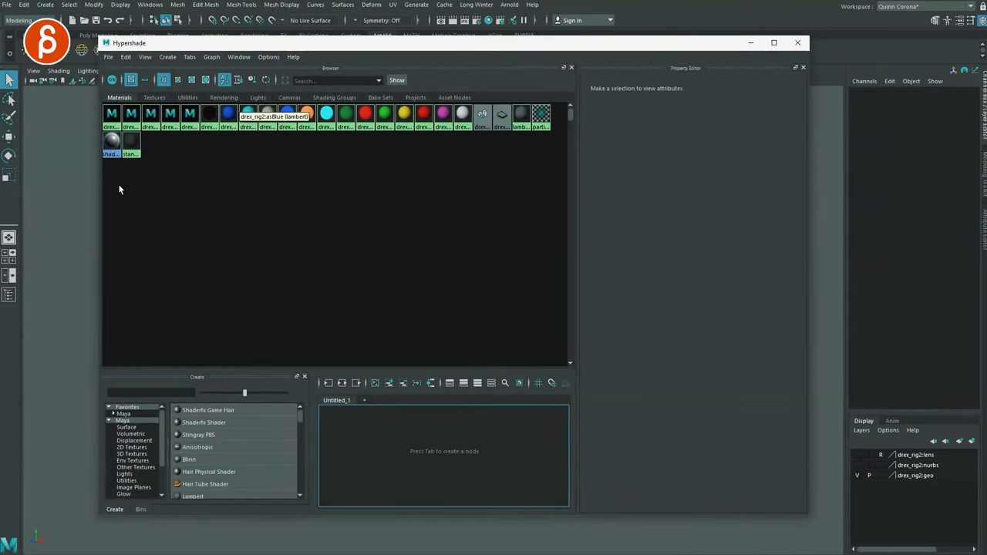
drag(119, 189, 549, 92)
key(Delete)
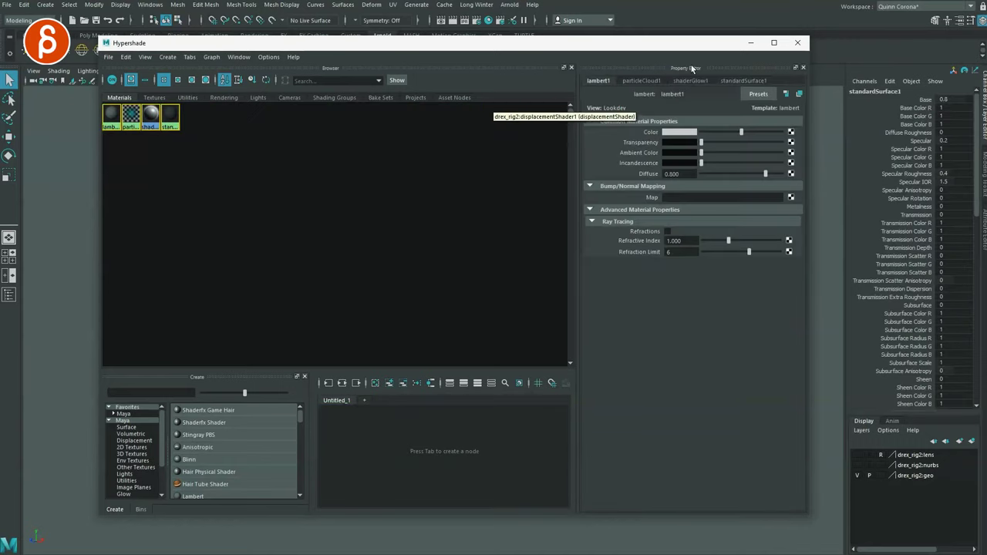
click(798, 42)
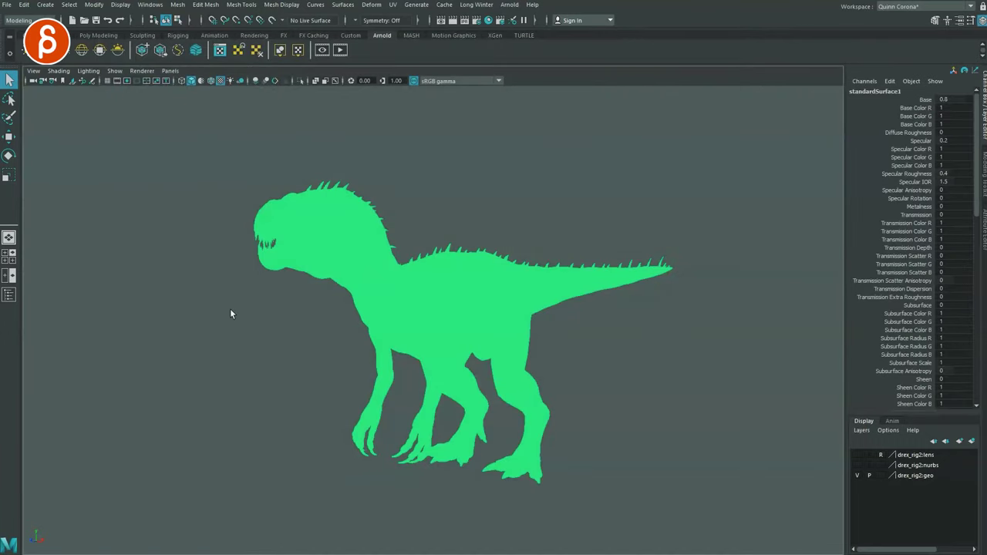
click(229, 314)
mouse_move(337, 332)
alt+mouse_down()
mouse_move(425, 344)
mouse_move(346, 334)
mouse_move(291, 344)
mouse_move(331, 350)
alt+mouse_up()
alt+middle_drag(331, 350, 337, 319)
alt+right_drag(337, 319, 352, 335)
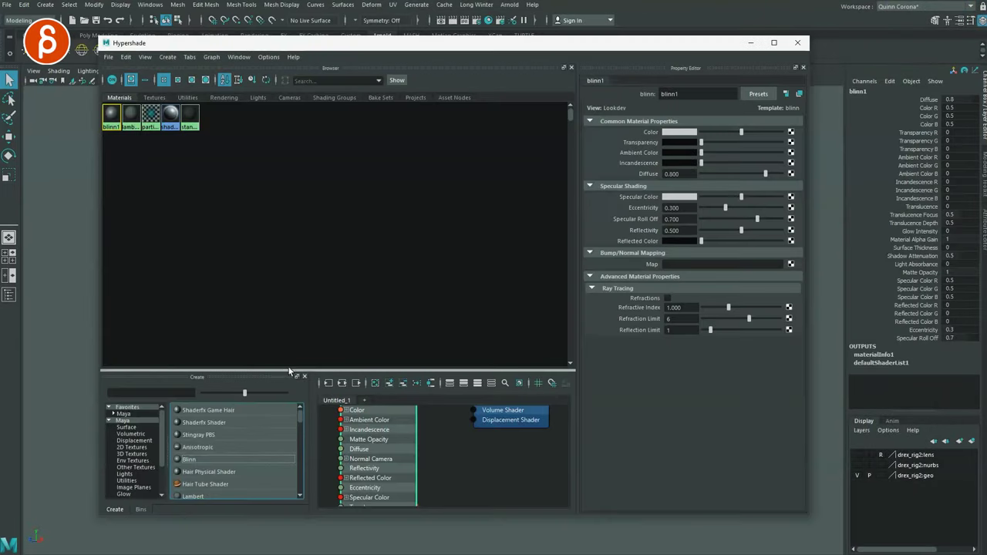
Rename the new Blinn material as body and sample a dark orange-red for its color.
drag(288, 370, 287, 212)
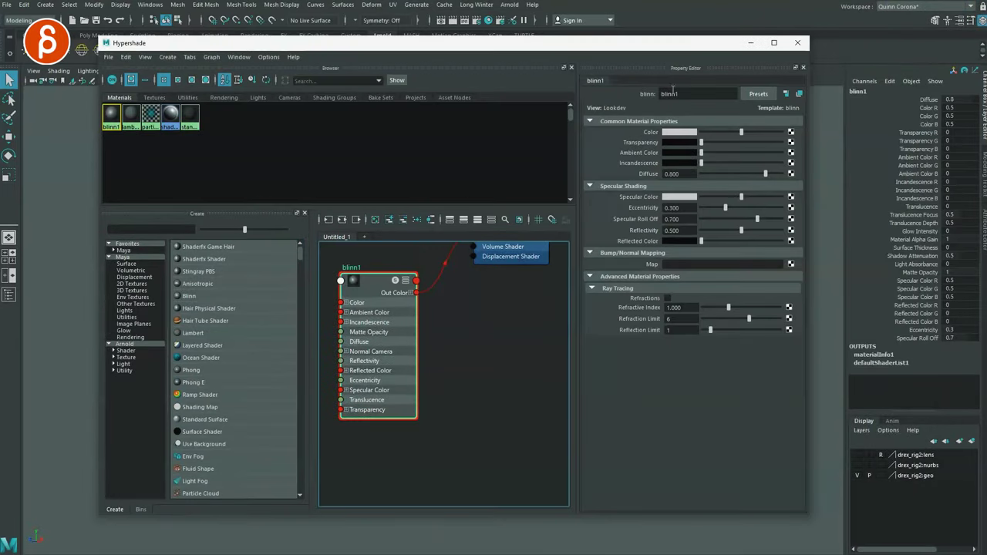
drag(683, 94, 595, 96)
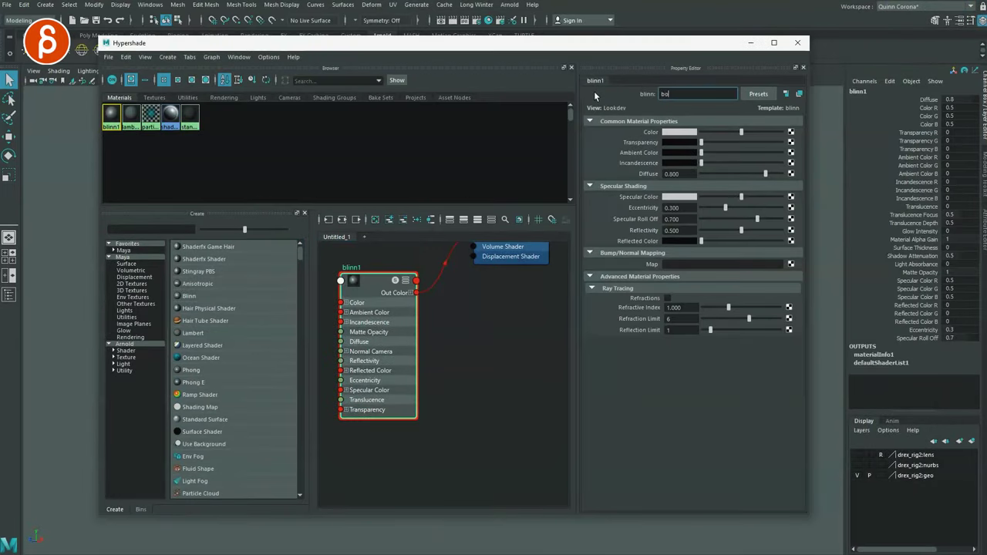
key(Return)
click(680, 133)
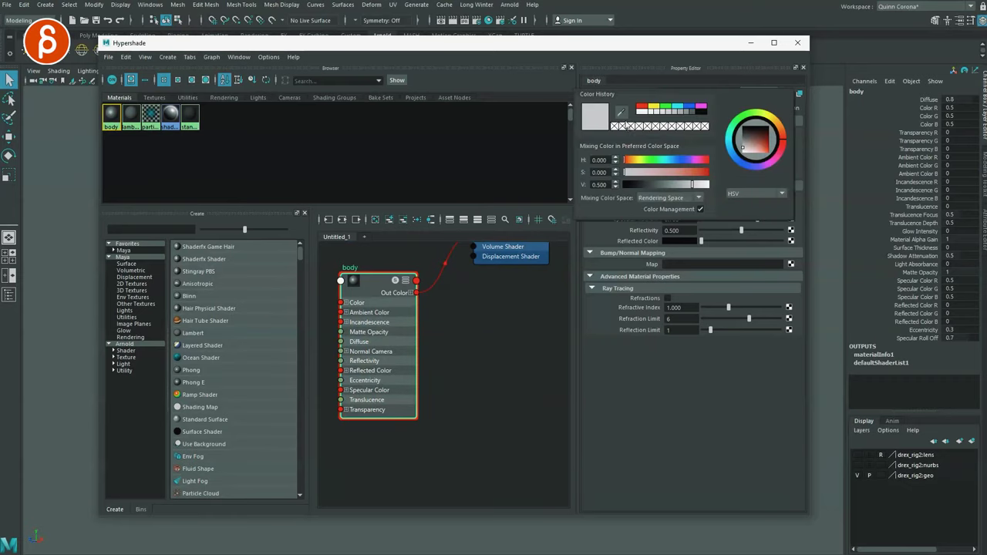
click(621, 114)
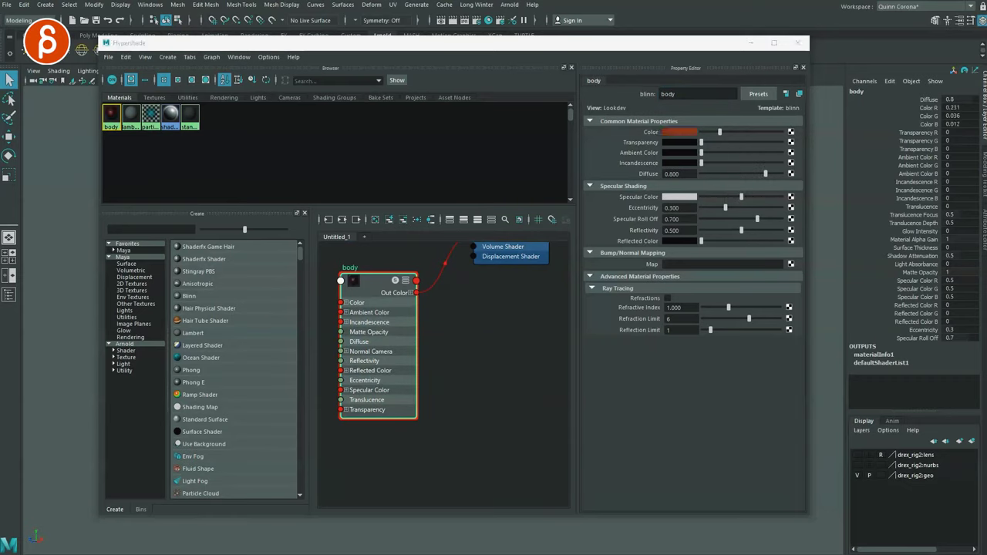
click(398, 444)
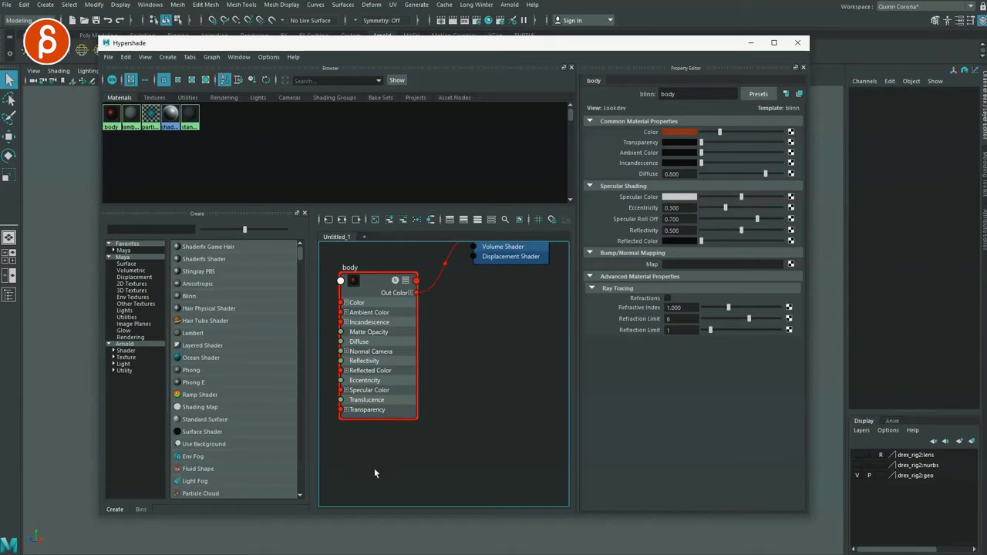
Create a second Blinn material named tongue with a sampled pink color, and move its node clear in the graph.
click(187, 296)
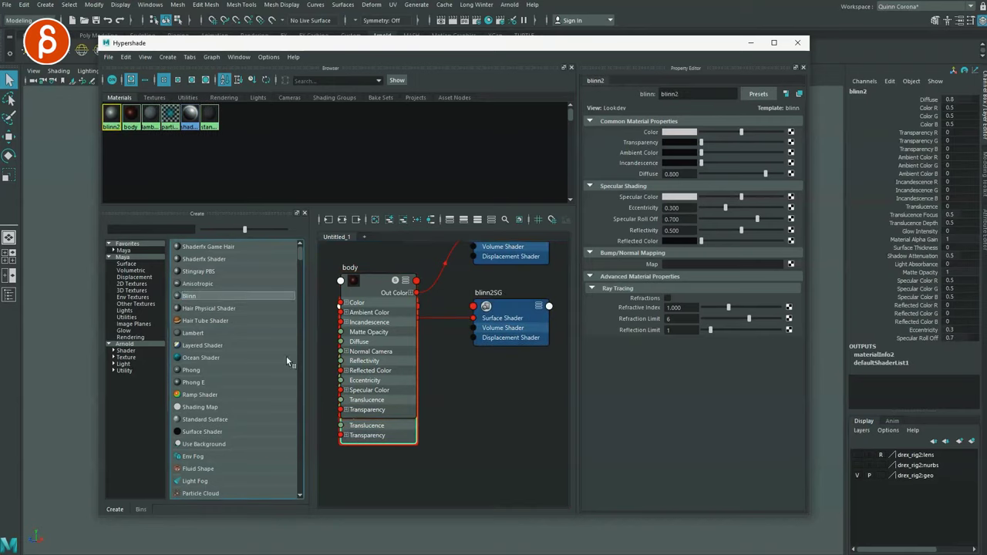
click(681, 93)
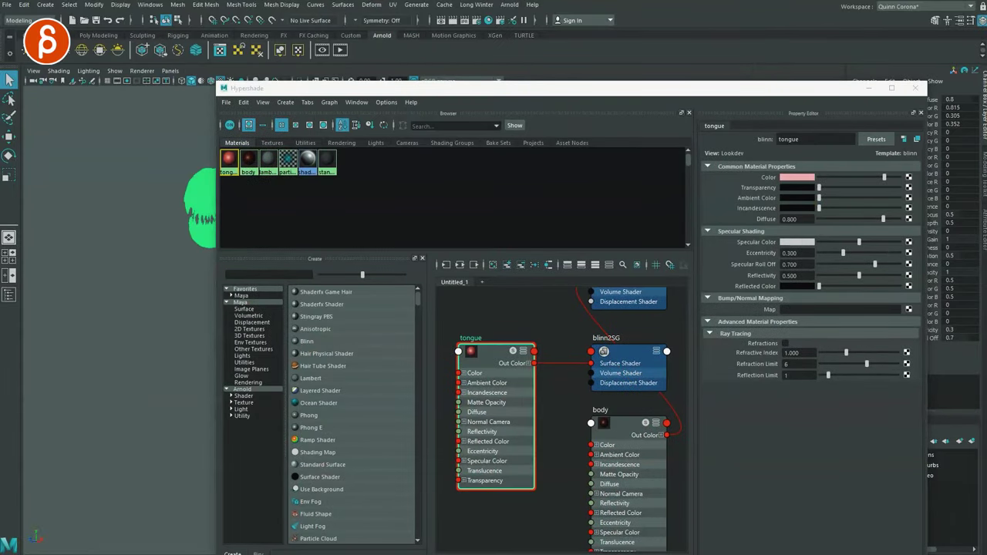
mouse_move(986, 27)
mouse_down()
mouse_move(490, 23)
mouse_move(986, 28)
mouse_up()
drag(491, 357, 536, 434)
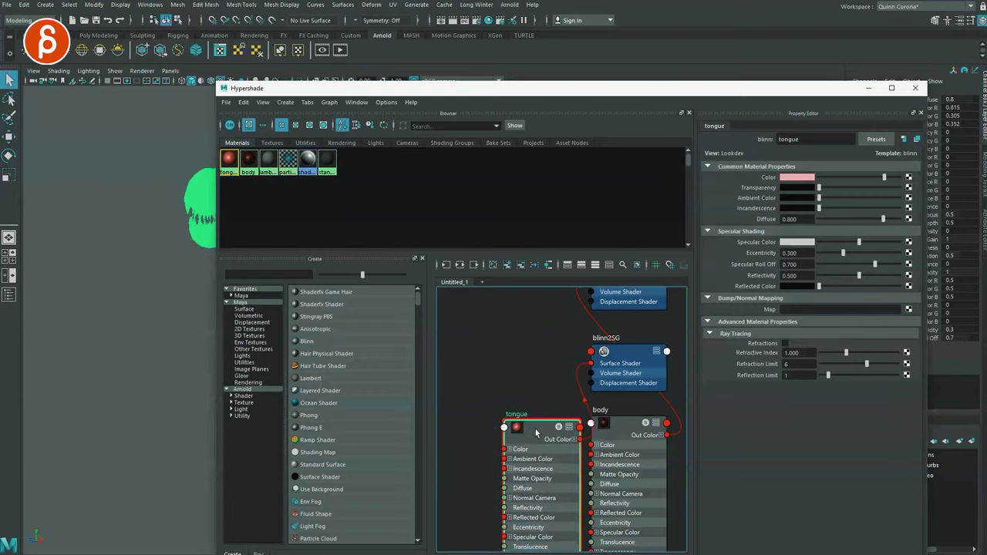
Create a Blinn material named nails, set its color to full white and brighten its specular color to about 0.89.
click(306, 341)
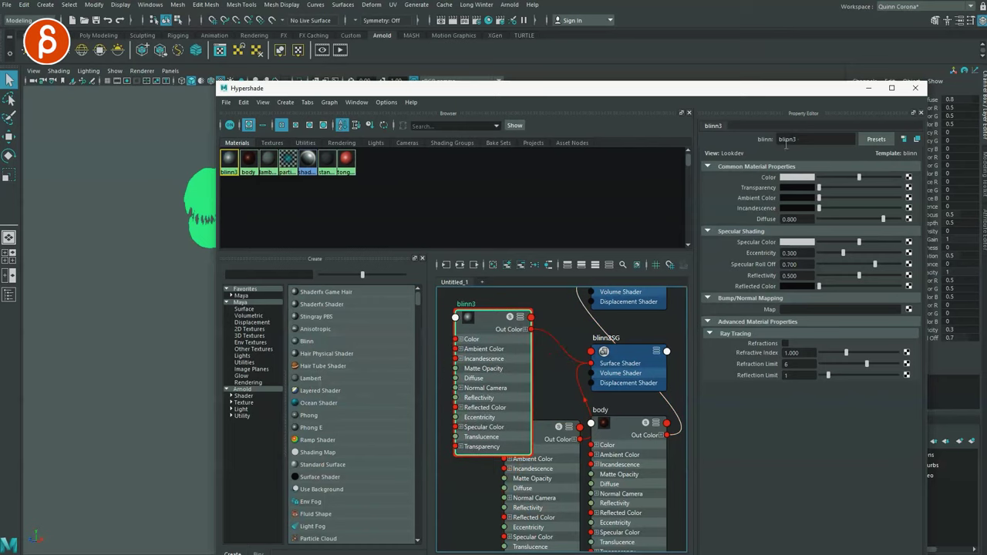
double_click(807, 140)
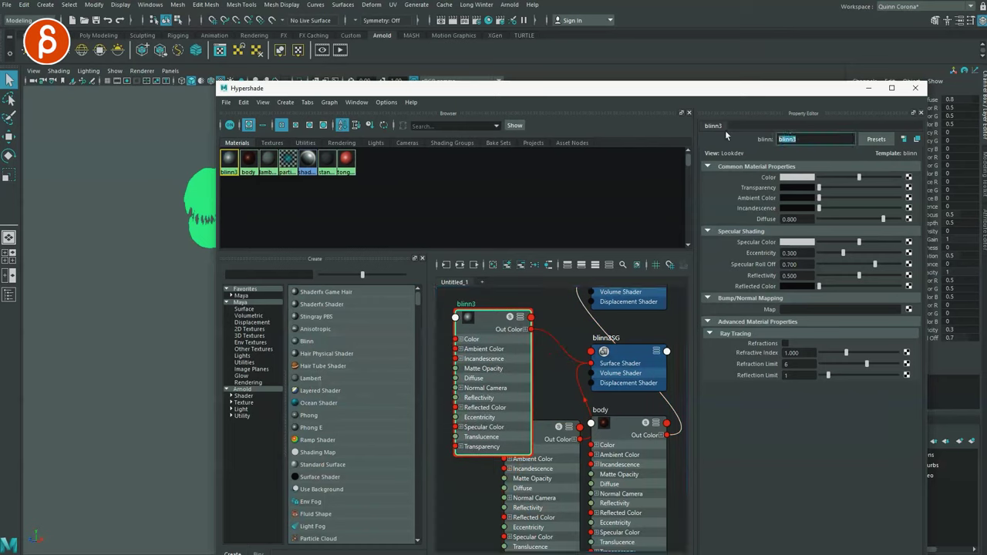
text(nails)
key(Return)
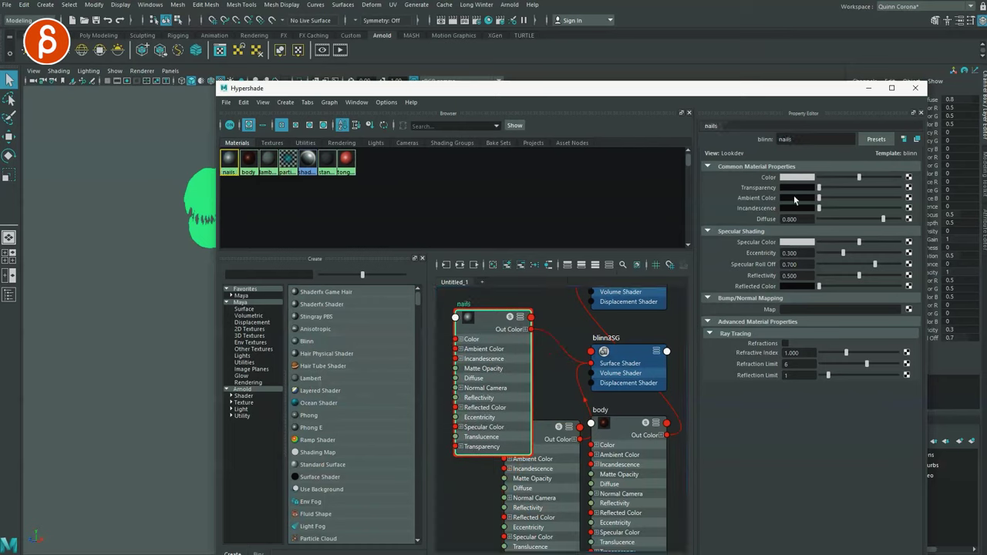
drag(870, 179, 900, 178)
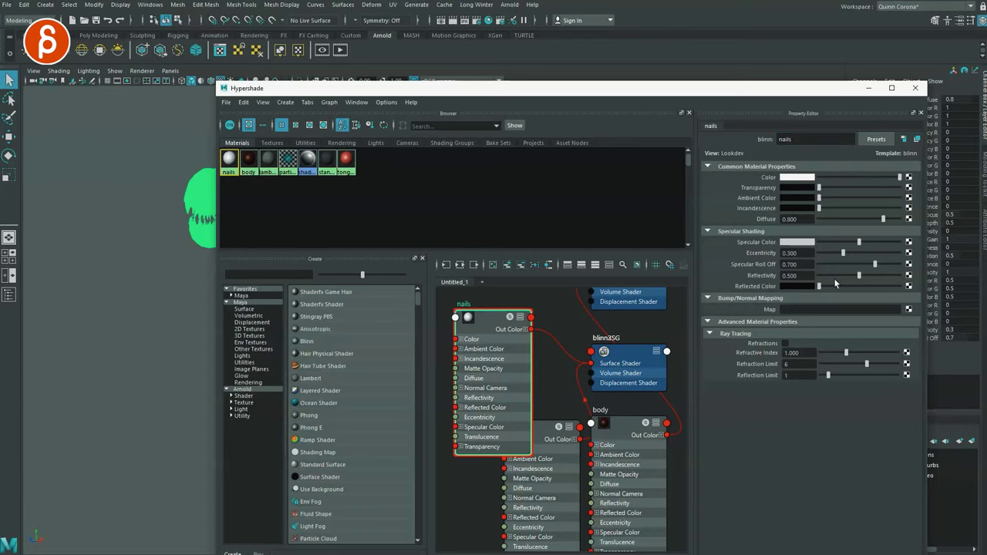
drag(857, 243, 892, 250)
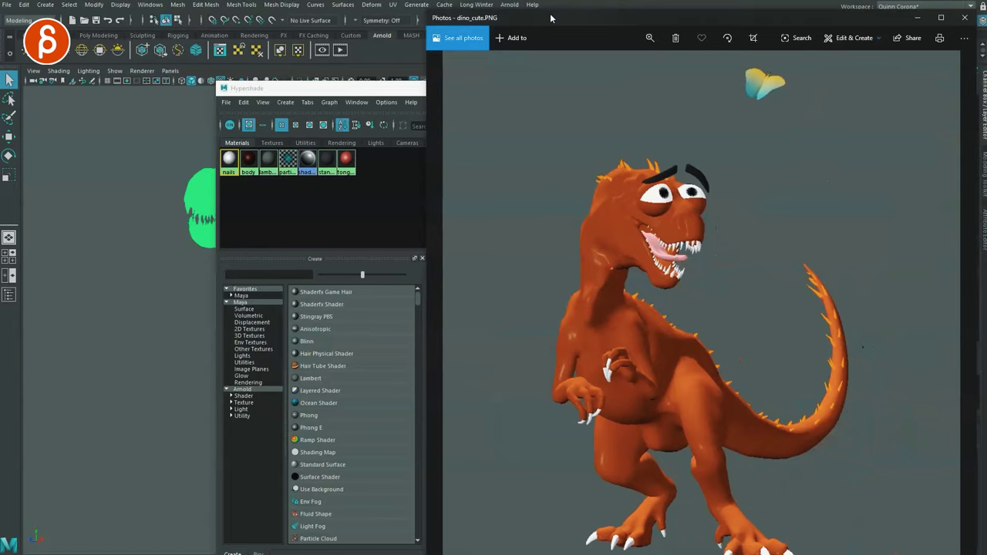
Return from the dino_cute.PNG reference to the Hypershade and create another Blinn material with an orange color.
key(alt+Tab)
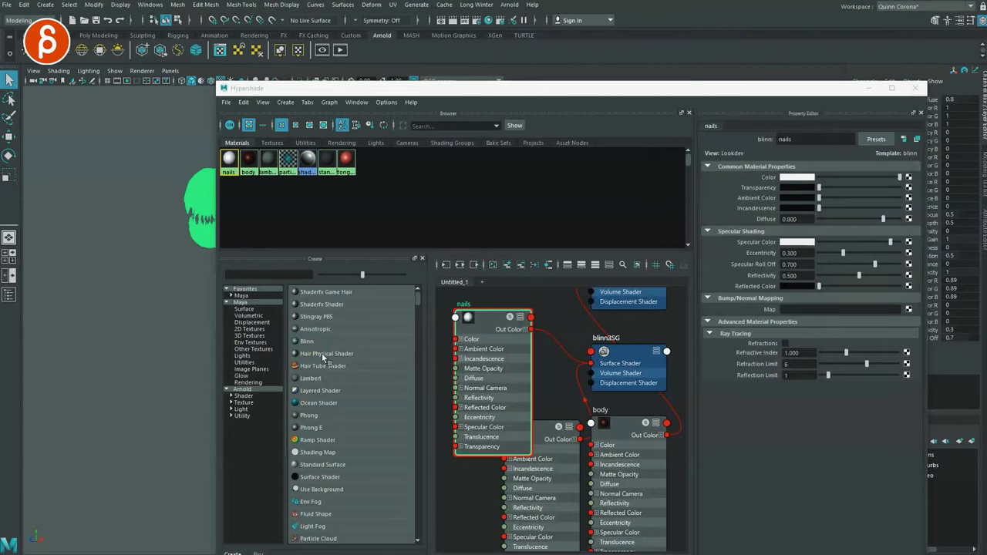
click(323, 343)
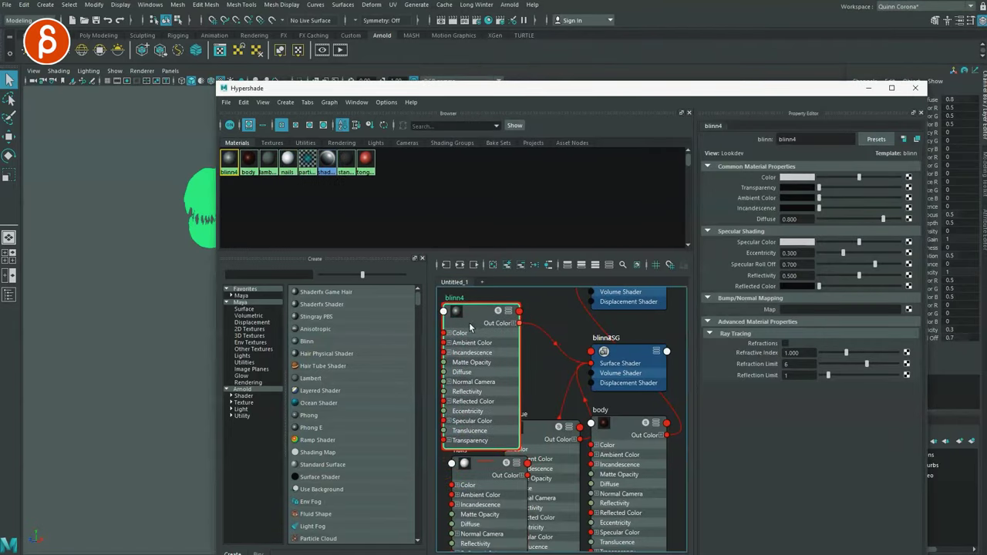
click(791, 178)
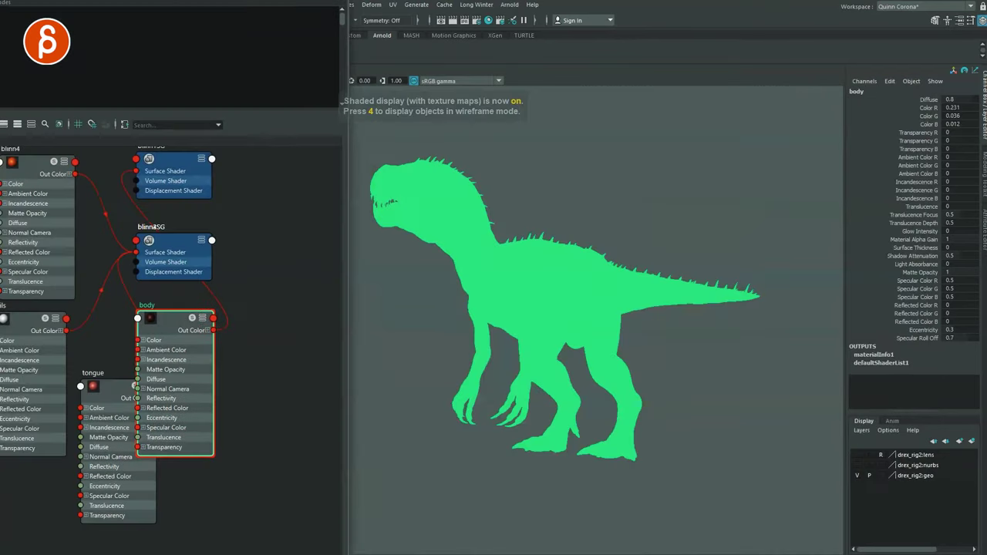
Switch the viewport to shaded display, select all of the dinosaur's geometry and give it a plain light-grey material.
mouse_move(451, 253)
alt+mouse_down()
mouse_move(642, 375)
mouse_move(516, 316)
mouse_move(556, 323)
mouse_move(567, 311)
alt+mouse_up()
key(5)
key(6)
key(4)
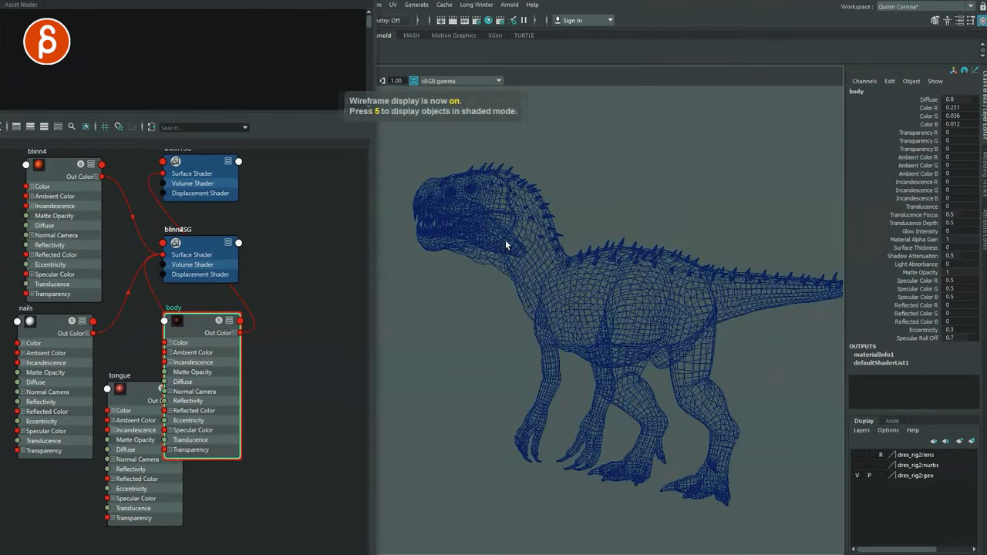
key(5)
mouse_move(418, 129)
mouse_down()
mouse_move(844, 494)
mouse_move(843, 506)
mouse_up()
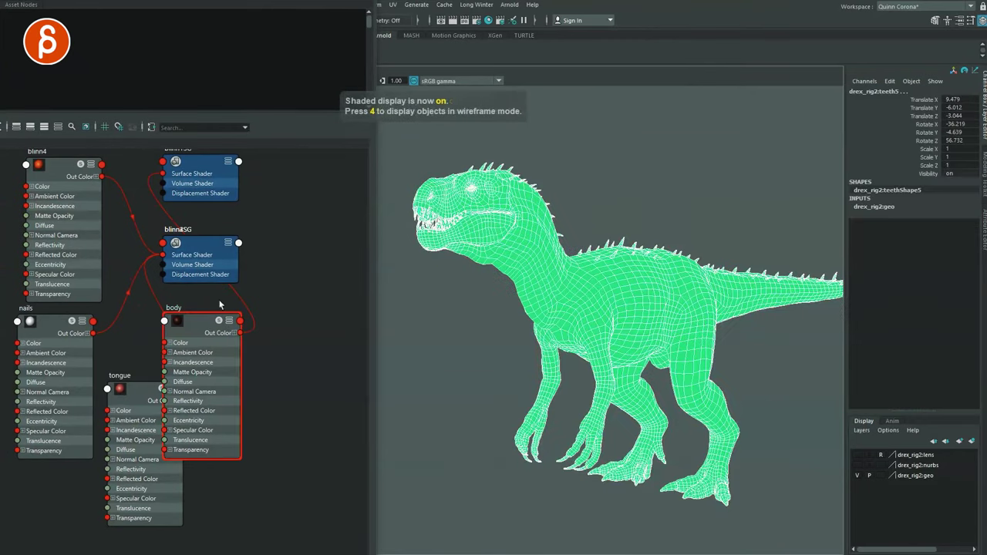
click(451, 318)
Assign the body material to the dinosaur's body mesh.
mouse_move(472, 357)
alt+mouse_down()
mouse_move(448, 360)
mouse_move(524, 364)
mouse_move(470, 359)
mouse_move(478, 362)
alt+mouse_up()
alt+middle_drag(763, 308, 696, 317)
drag(723, 265, 784, 321)
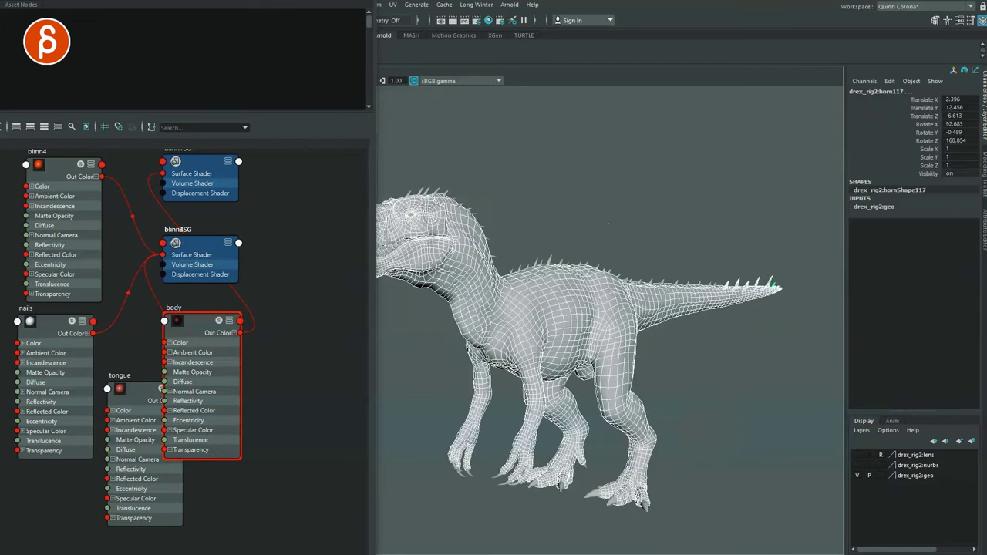
click(771, 339)
alt+right_drag(493, 304, 559, 294)
alt+middle_drag(559, 294, 515, 271)
click(584, 271)
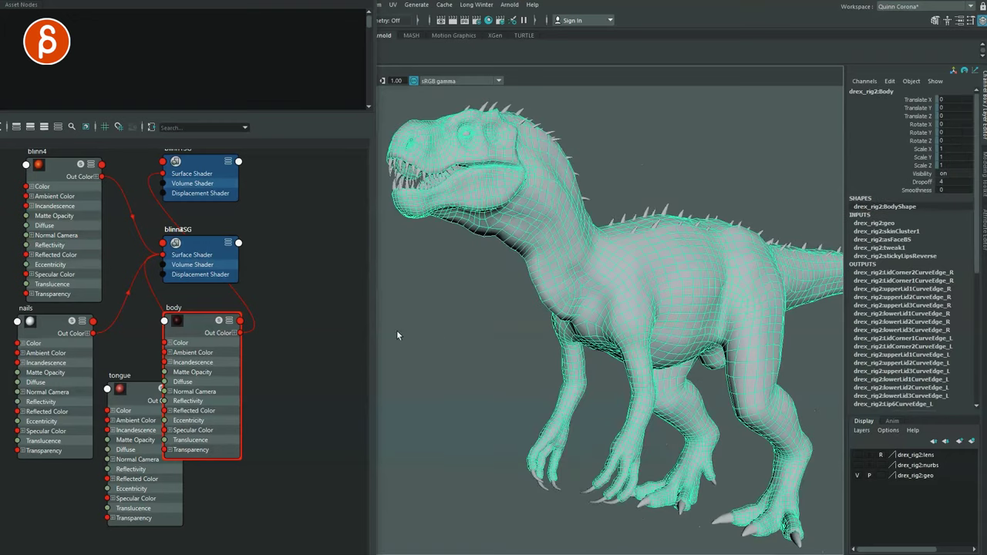
right_click(196, 330)
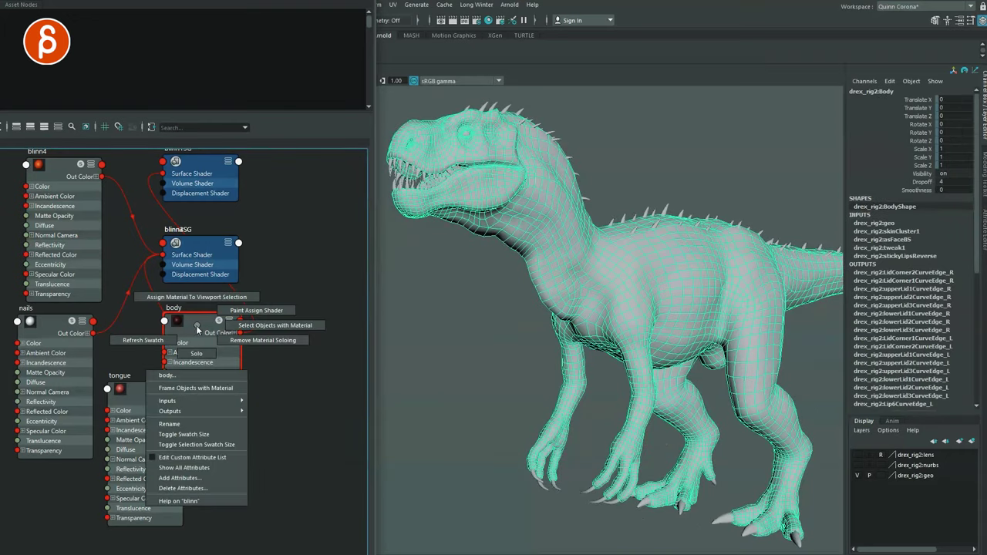
click(196, 297)
click(504, 359)
Select three upper front teeth on the dinosaur's head and locate their nodes in the Outliner.
alt+drag(504, 359, 488, 355)
alt+right_drag(488, 356, 523, 432)
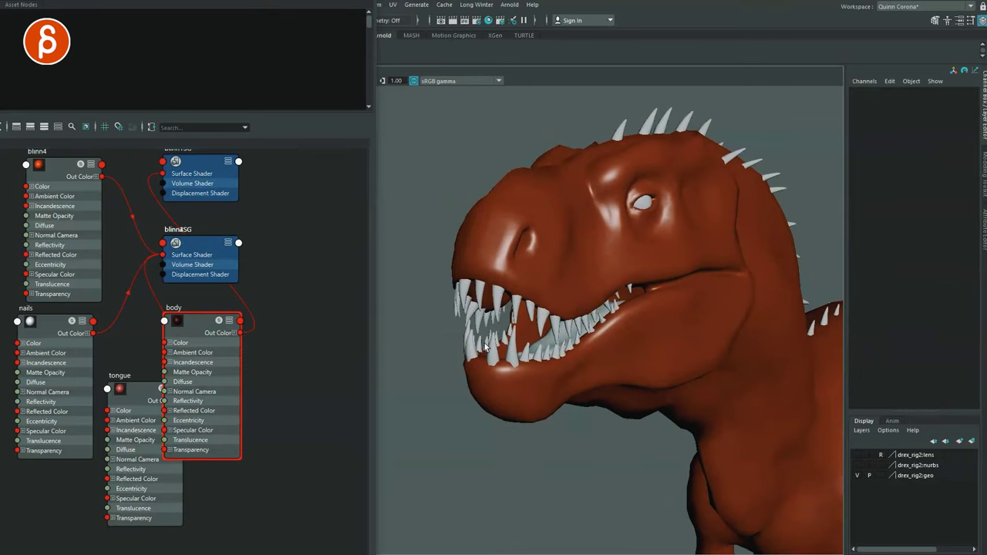
alt+drag(485, 346, 515, 336)
click(570, 257)
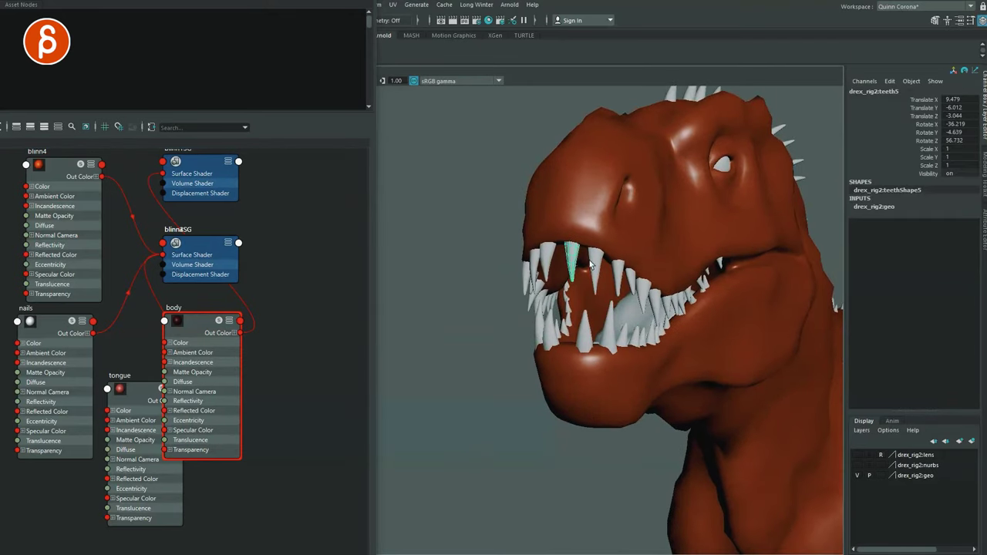
shift+click(600, 268)
shift+click(620, 273)
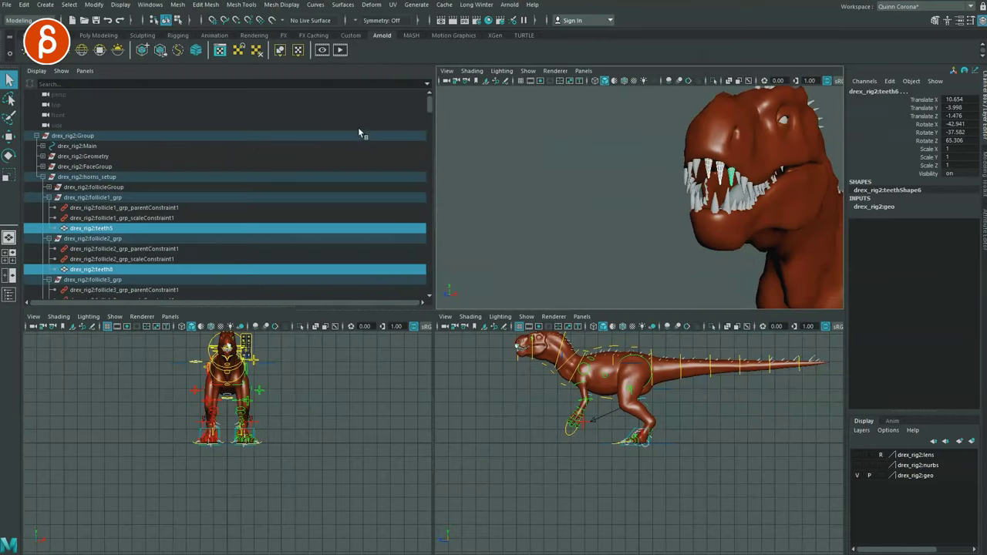
mouse_move(428, 103)
mouse_down()
mouse_move(429, 126)
mouse_move(429, 108)
mouse_up()
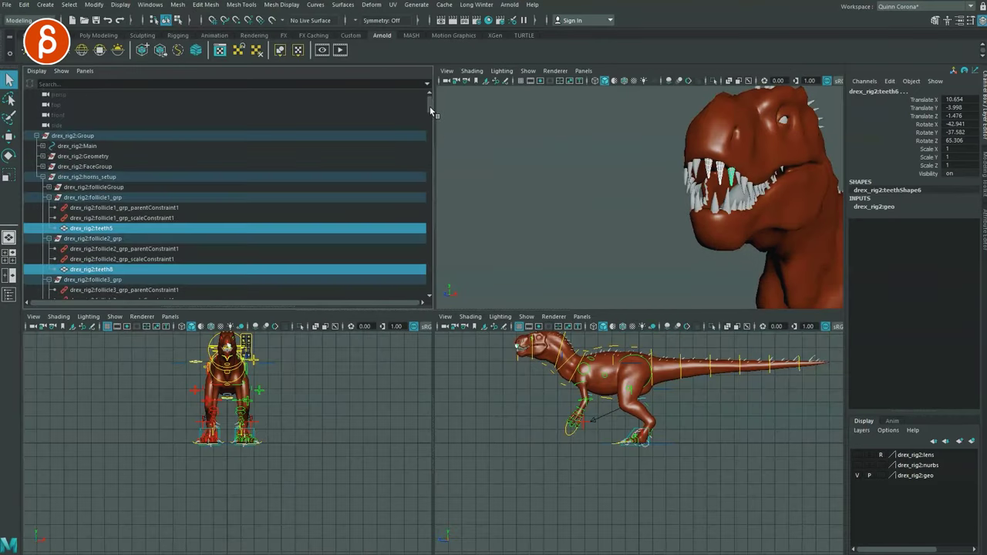
Select all objects with teeth in their name using a name wildcard, and review the selection in the Outliner.
click(537, 20)
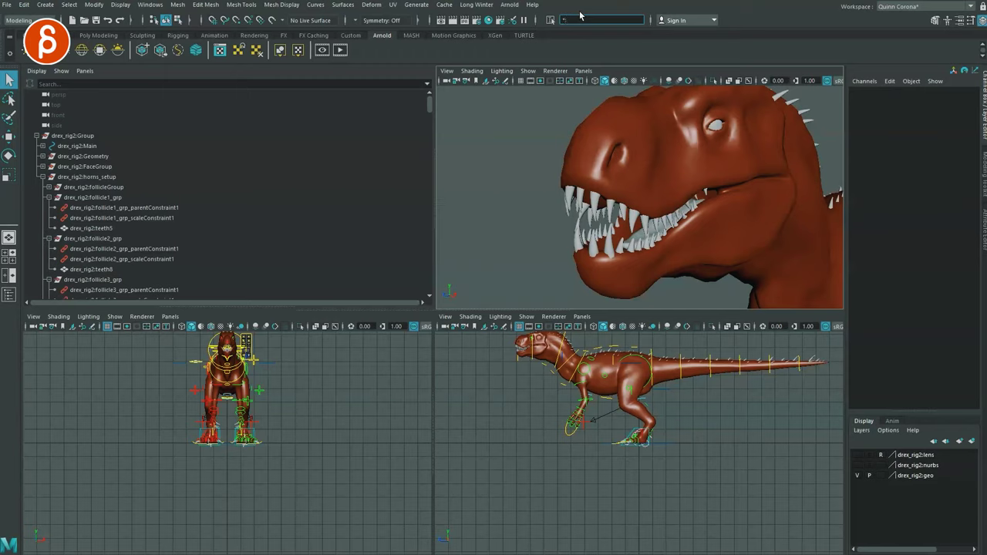
key(Return)
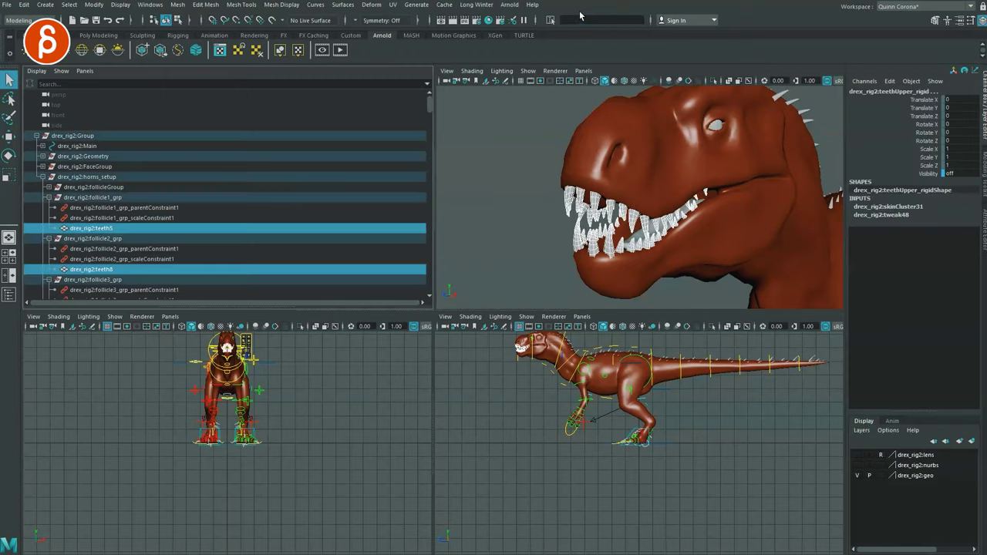
key(space)
key(f)
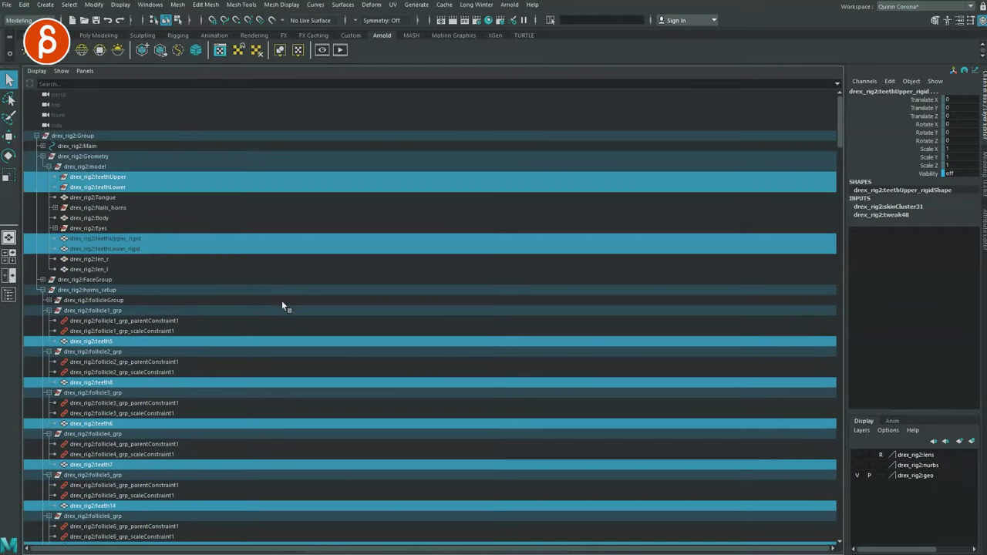
drag(840, 108, 656, 251)
key(space)
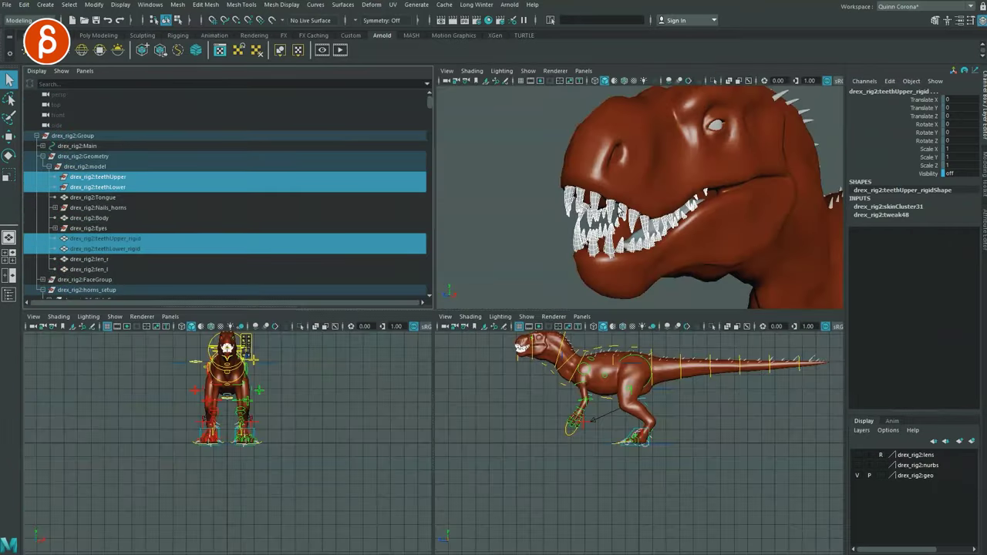
Assign the teeth material to the selected upper and lower teeth objects.
key(4)
alt+right_drag(623, 185, 634, 219)
drag(0, 1, 273, 1)
right_drag(237, 401, 226, 365)
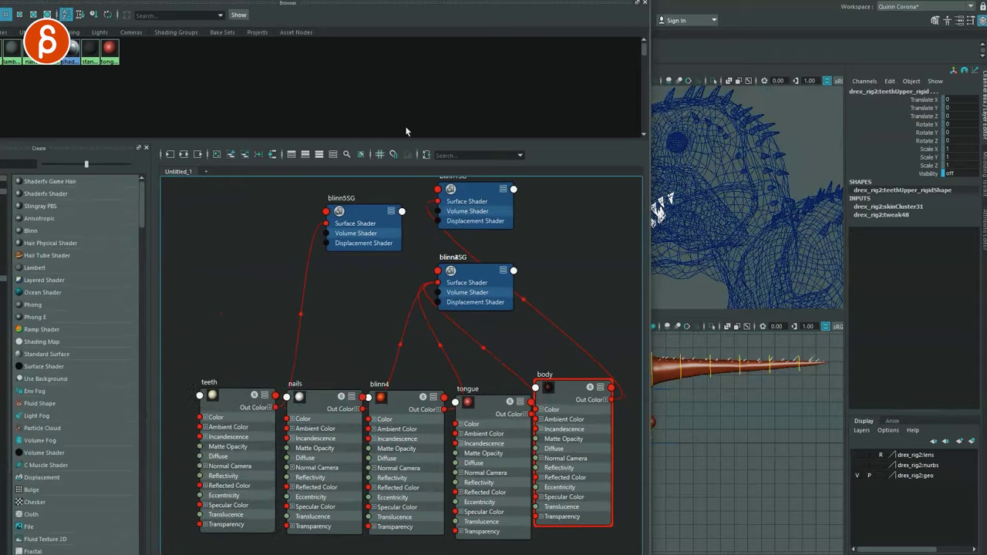
drag(274, 1, 0, 1)
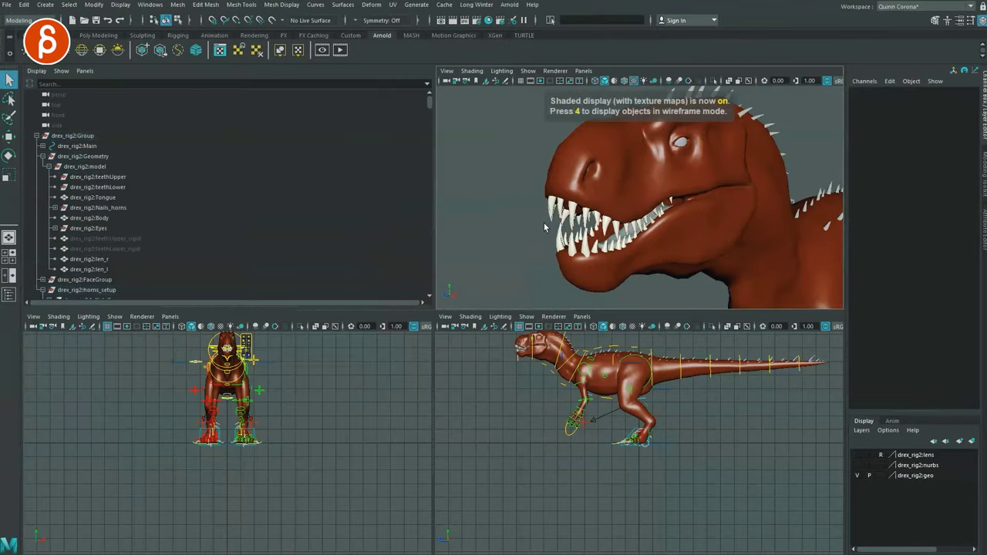
Select a hand claw to identify its name, and select all objects with horn in their name using a name wildcard.
alt+drag(543, 227, 526, 229)
alt+middle_drag(526, 229, 620, 233)
alt+drag(620, 232, 572, 219)
click(567, 212)
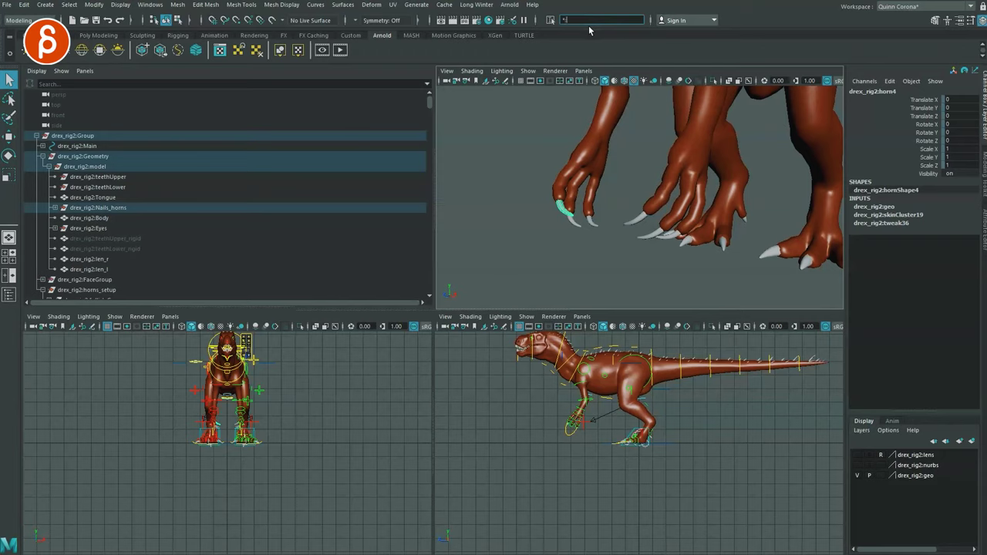
key(Return)
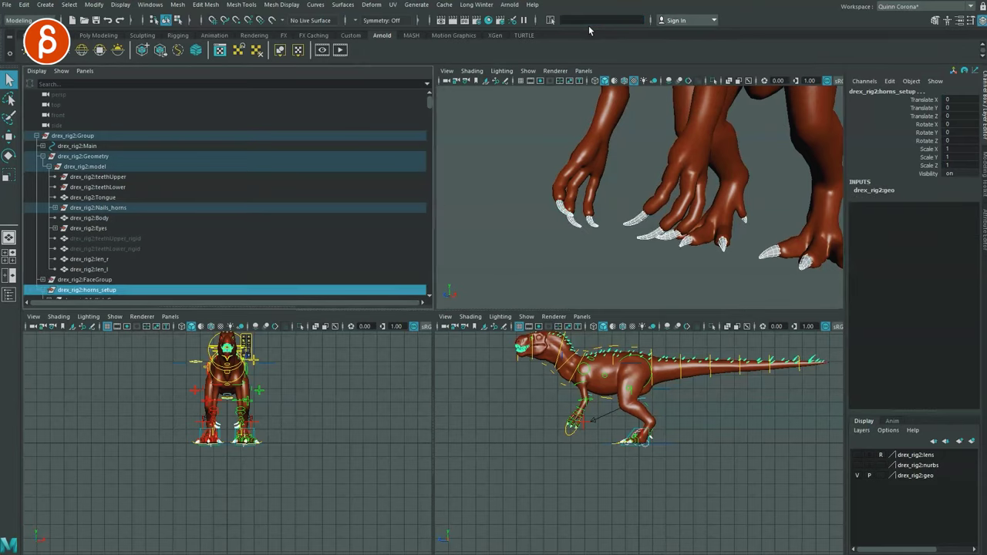
Assign the nails material to all selected claws and horns, clear the selection and return to textured display.
alt+right_drag(683, 183, 544, 174)
key(4)
alt+middle_drag(617, 181, 630, 203)
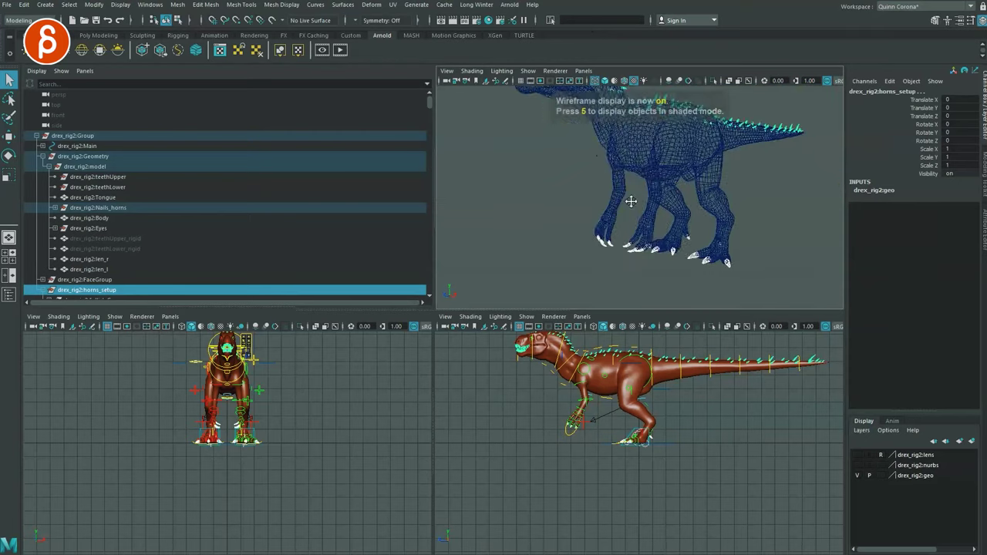
alt+right_drag(629, 203, 541, 215)
alt+drag(541, 214, 571, 202)
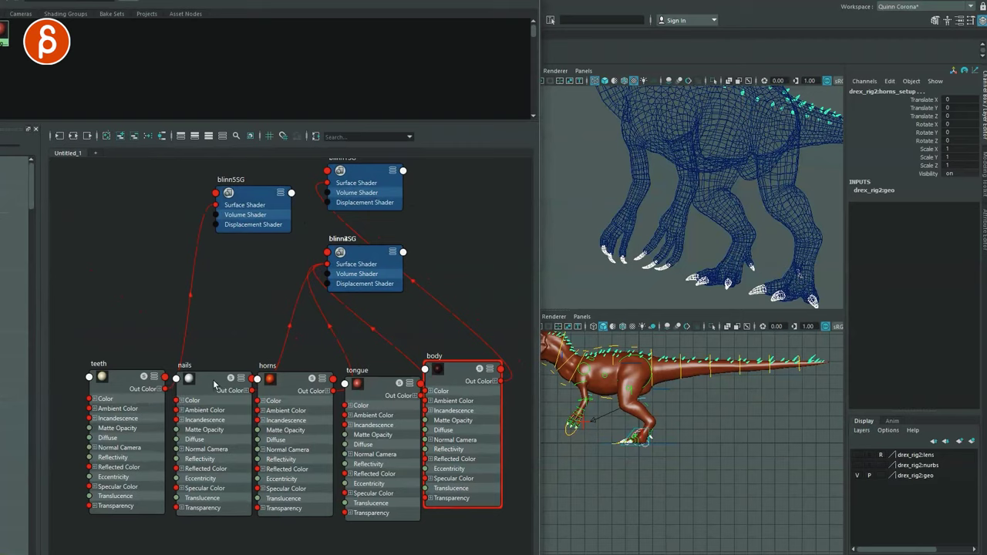
right_drag(214, 384, 208, 345)
right_drag(208, 345, 208, 345)
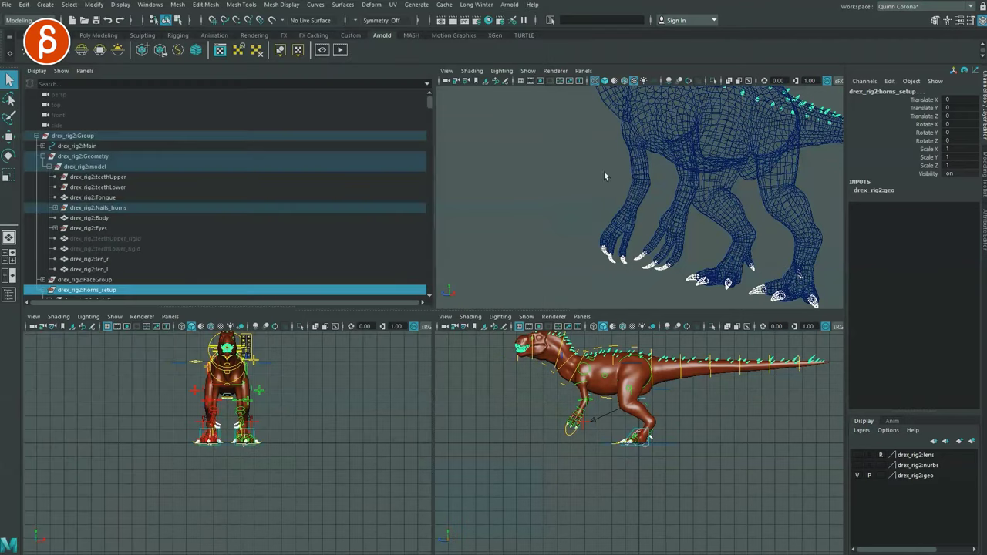
click(582, 189)
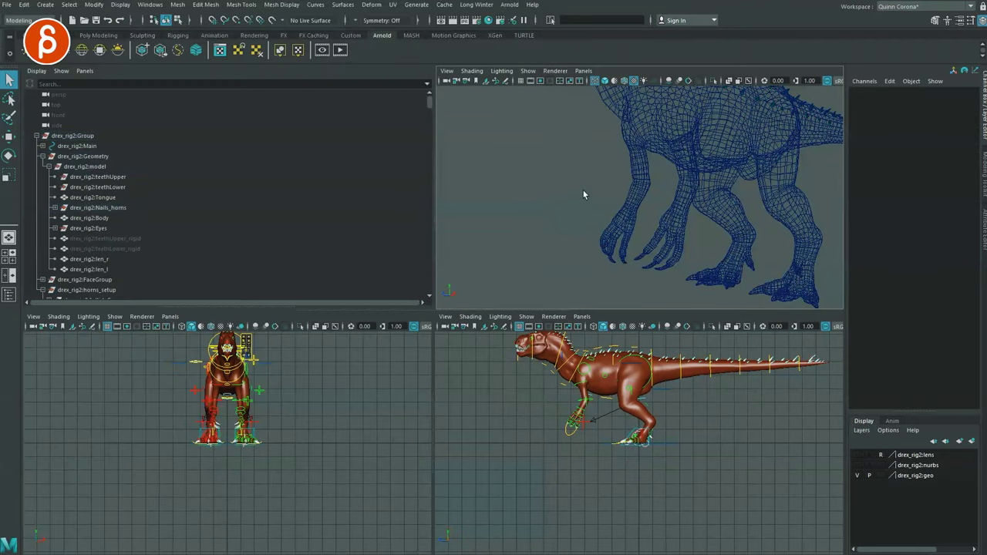
key(6)
alt+right_drag(582, 193, 560, 208)
mouse_move(561, 208)
alt+mouse_down()
mouse_move(581, 221)
mouse_move(566, 210)
mouse_move(575, 217)
alt+mouse_up()
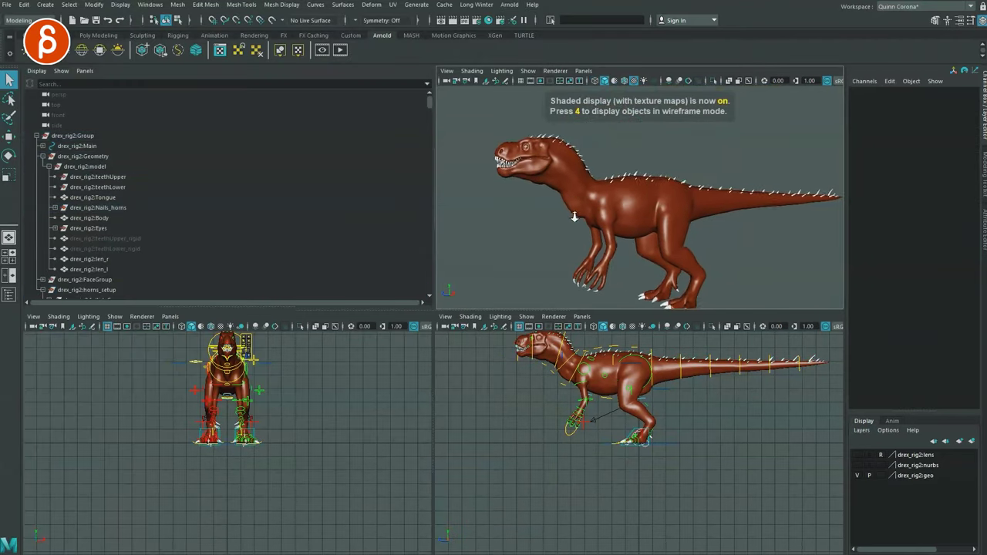
Select only the spikes along the dinosaur's head, back and tail in wireframe display, and assign them the horns material.
key(space)
alt+drag(493, 237, 443, 264)
drag(825, 118, 190, 278)
key(4)
ctrl+drag(109, 365, 163, 249)
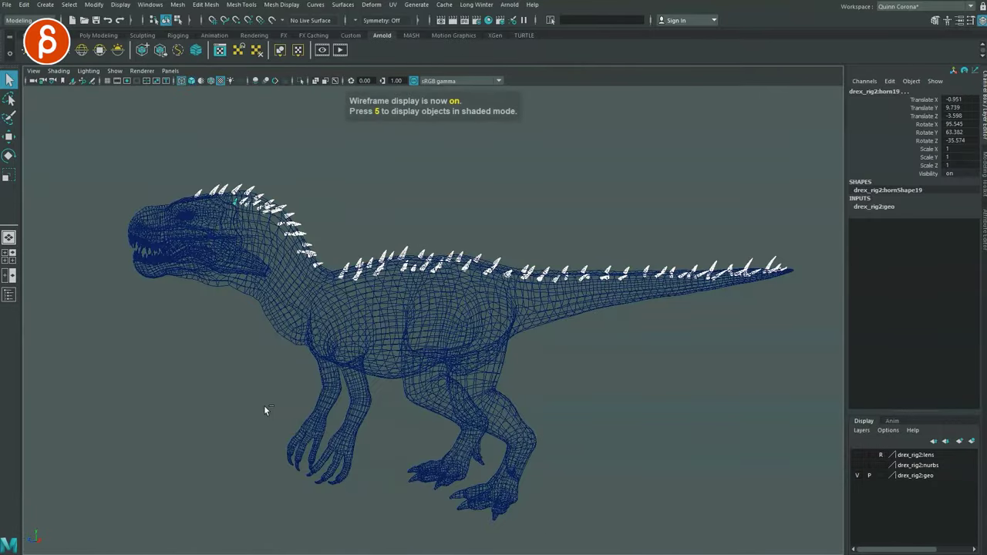
mouse_move(372, 322)
alt+mouse_down()
mouse_move(456, 353)
mouse_move(334, 342)
mouse_move(377, 323)
alt+mouse_up()
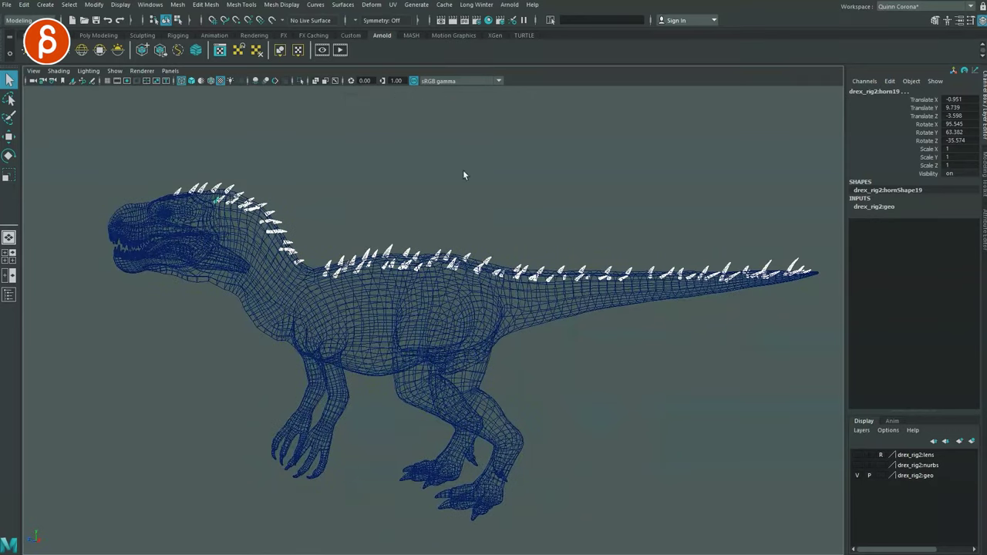
alt+drag(362, 241, 379, 276)
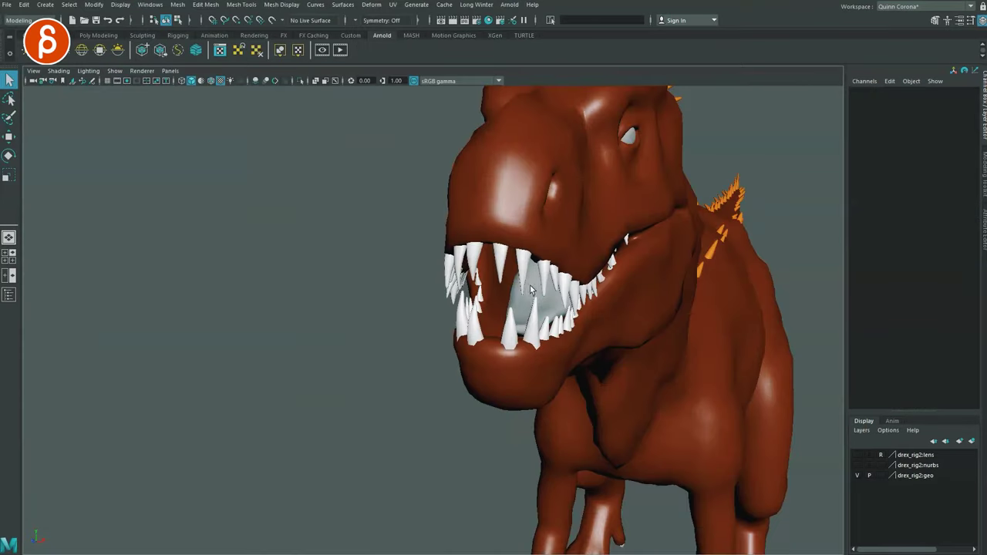
Assign the tongue material to the tongue mesh inside the dinosaur's mouth.
click(531, 289)
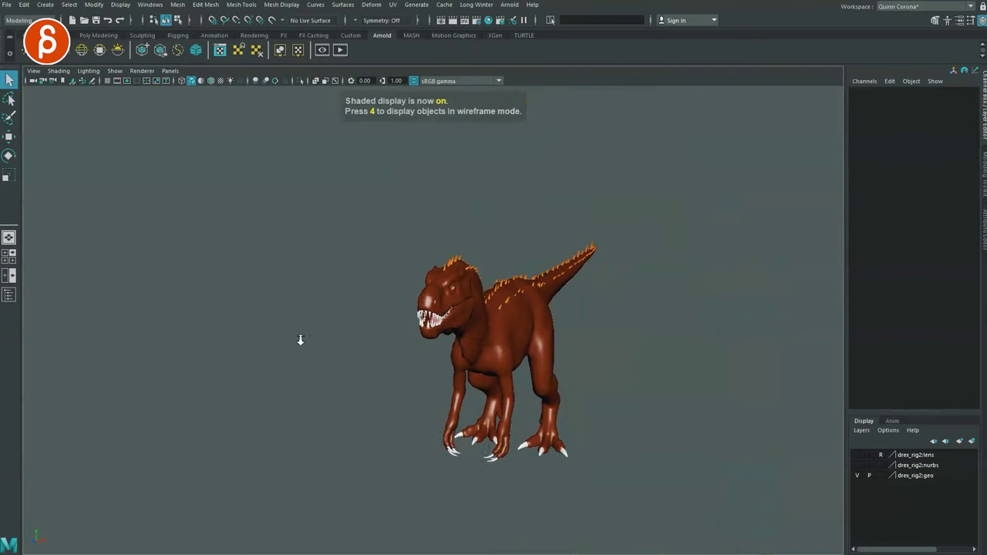
mouse_move(300, 337)
alt+mouse_down()
mouse_move(311, 382)
mouse_move(341, 387)
alt+mouse_up()
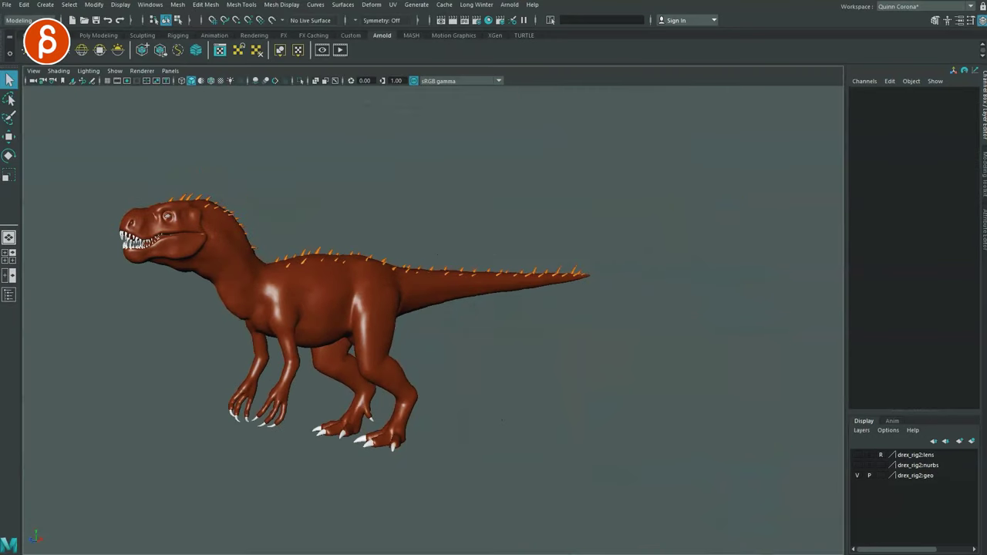
Brighten the body material's colour to a more vivid orange-red and inspect the dinosaur from several angles.
drag(986, 9, 615, 7)
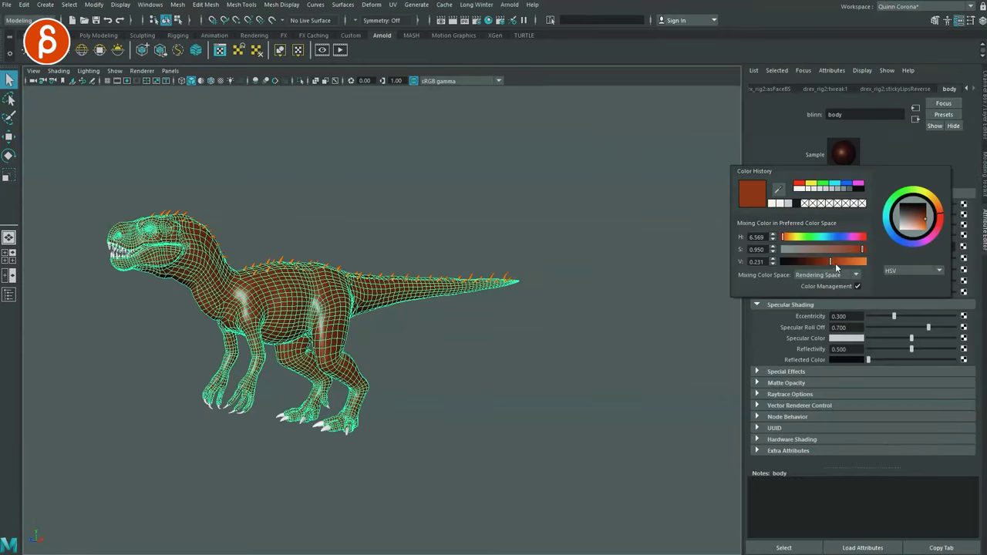
click(597, 247)
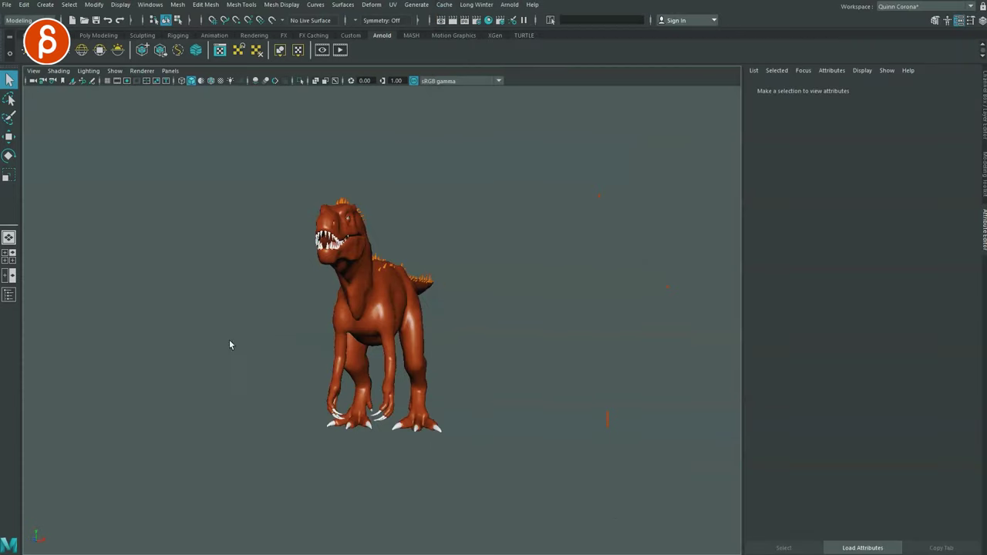
alt+drag(229, 344, 445, 375)
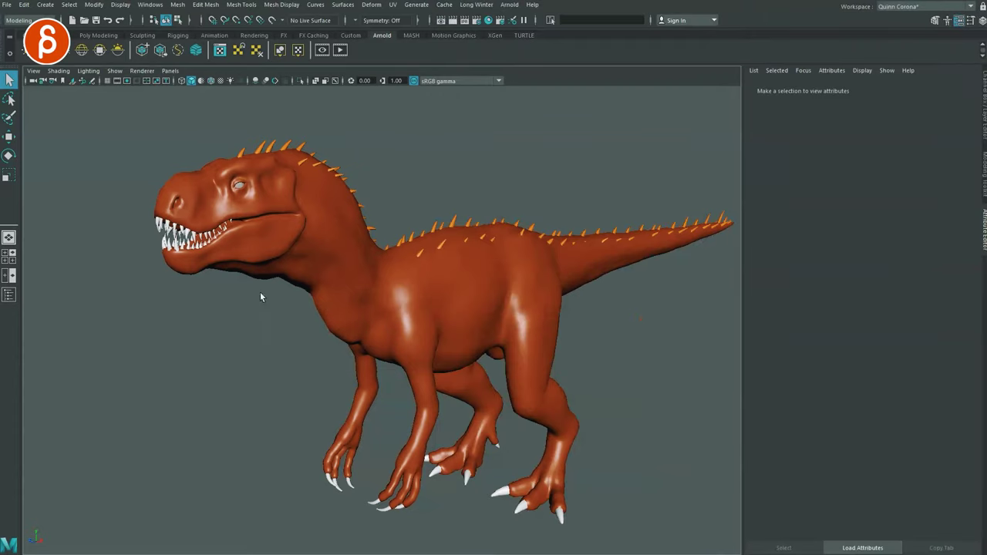
alt+drag(260, 297, 336, 322)
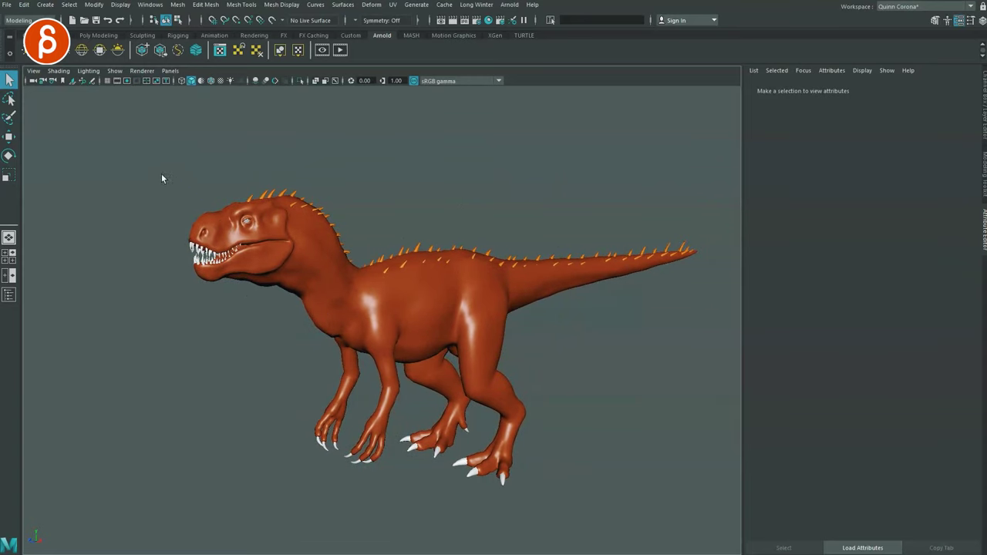
Import the cartoon eyes rig from the eyesRig1.0 folder inside the Rigs folder.
click(6, 5)
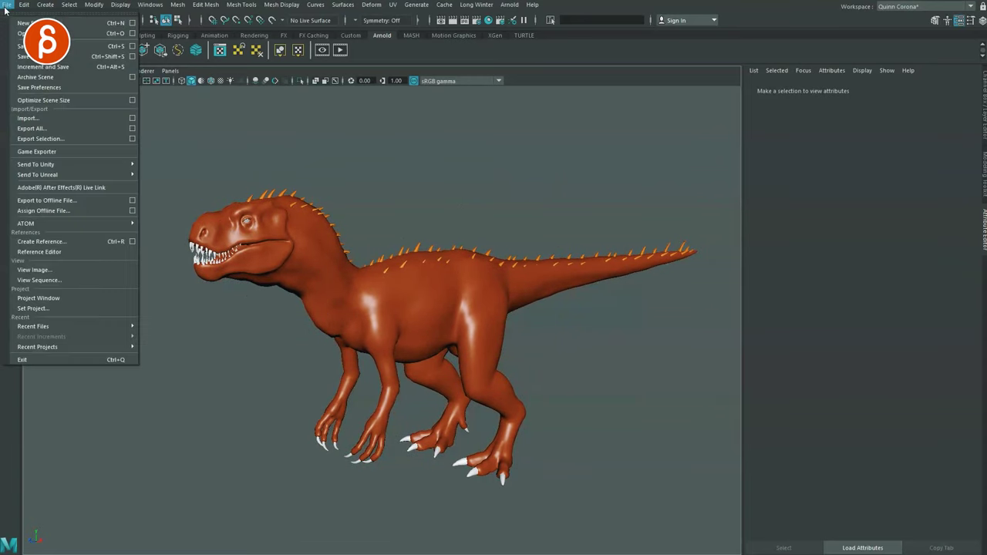
click(25, 119)
click(552, 310)
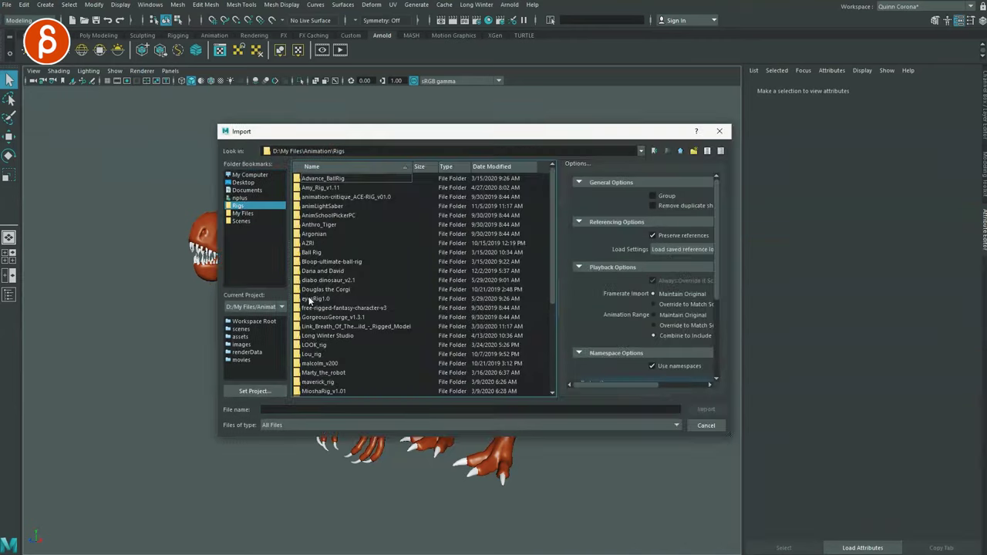
double_click(315, 304)
double_click(331, 179)
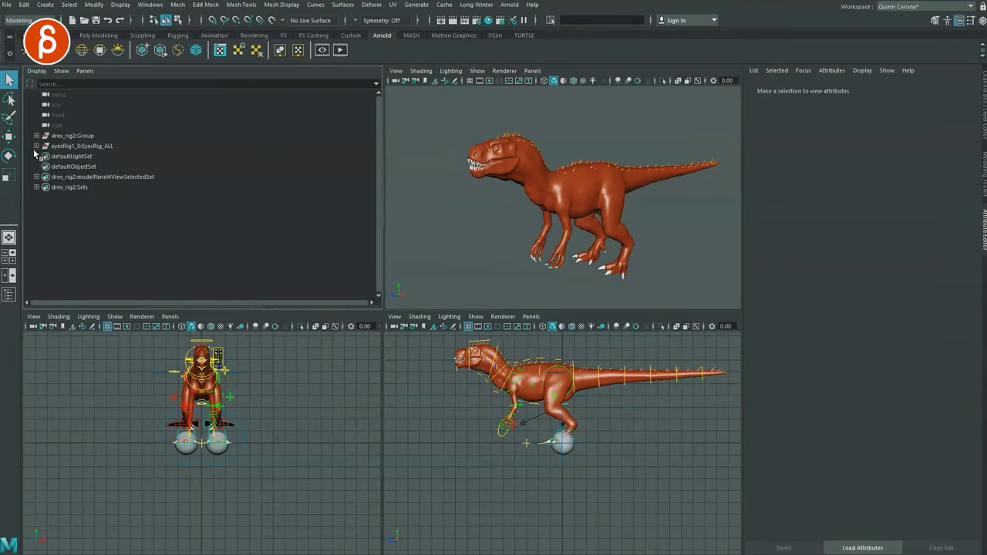
Expand and select the imported EyesRig_ALL group in the Outliner, frame it in the front view and turn on textured display.
click(36, 146)
click(81, 145)
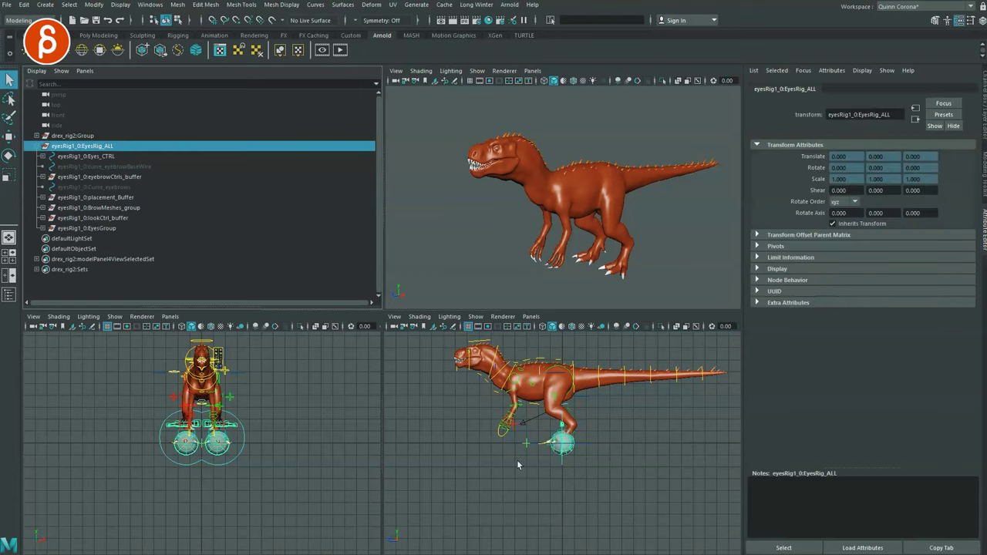
key(f)
key(7)
key(6)
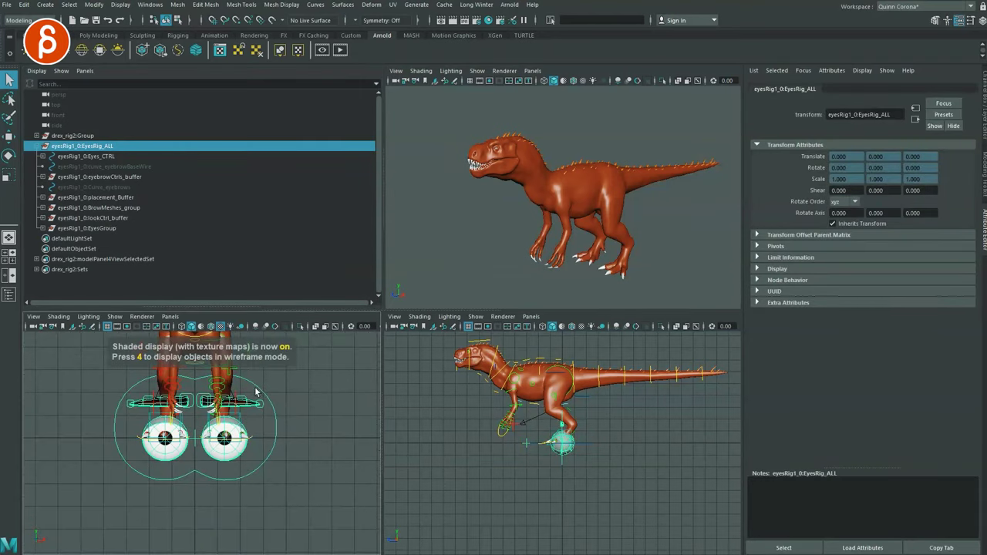
Show NURBS surfaces in the perspective view and move the main eyes control to Translate Y 7.939 and Z 7.649, over the head.
click(260, 393)
key(w)
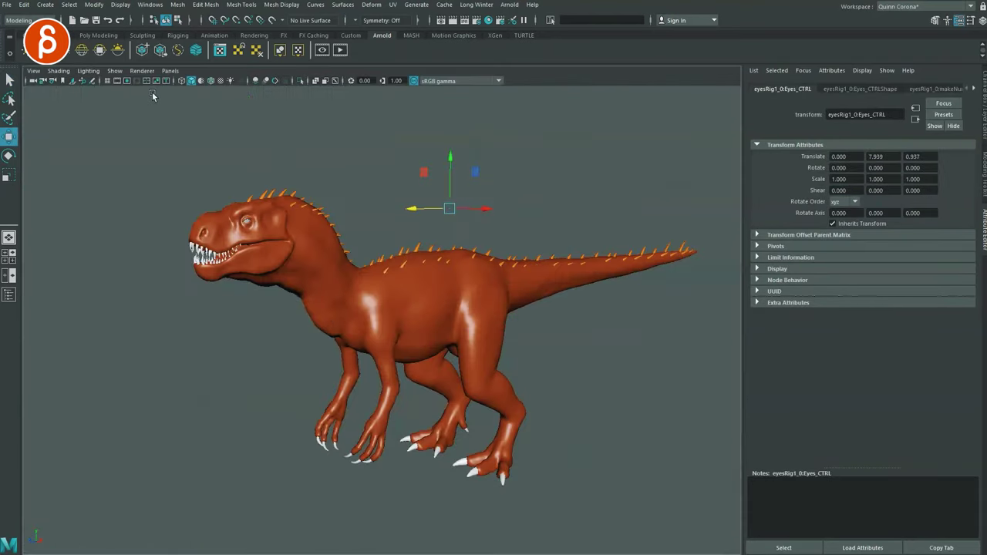
click(115, 71)
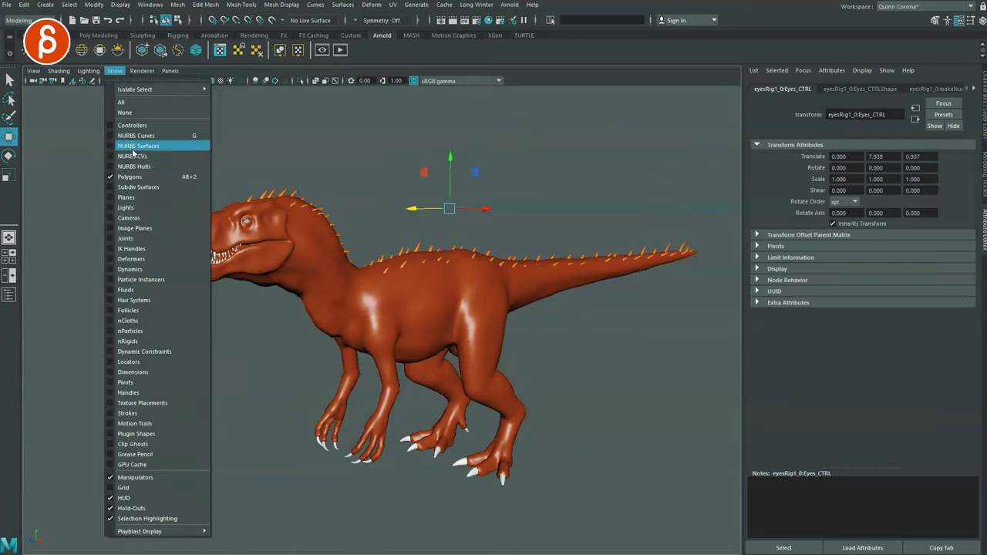
click(139, 148)
key(6)
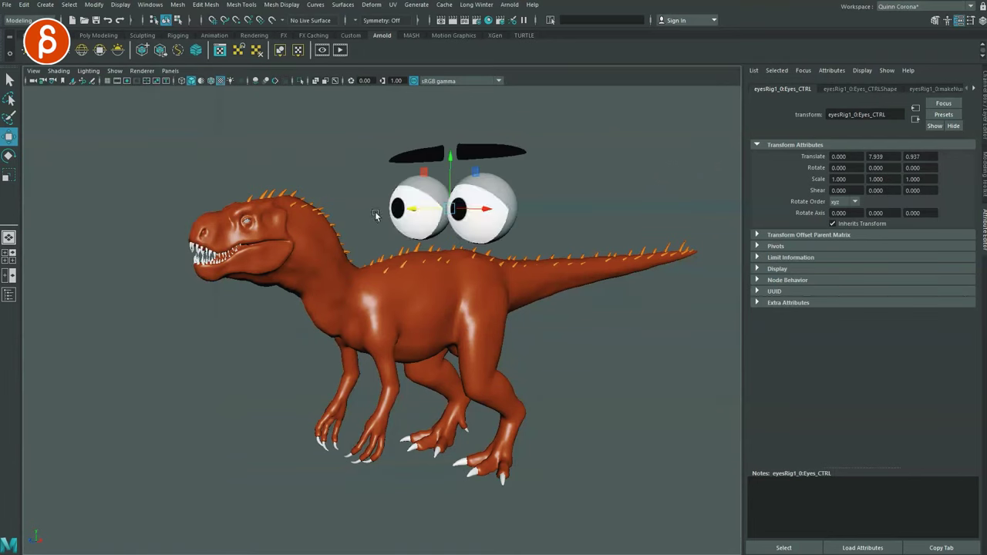
middle_drag(376, 215, 201, 243)
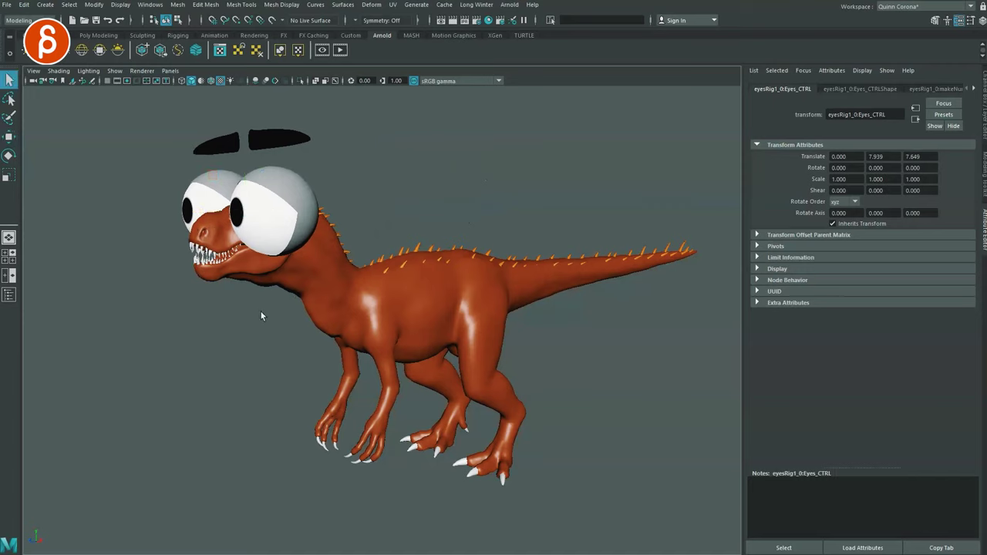
alt+drag(309, 334, 366, 355)
Select the left and right eyelid meshes in the expanded eyes rig and assign them the body material.
key(ctrl+a)
key(space)
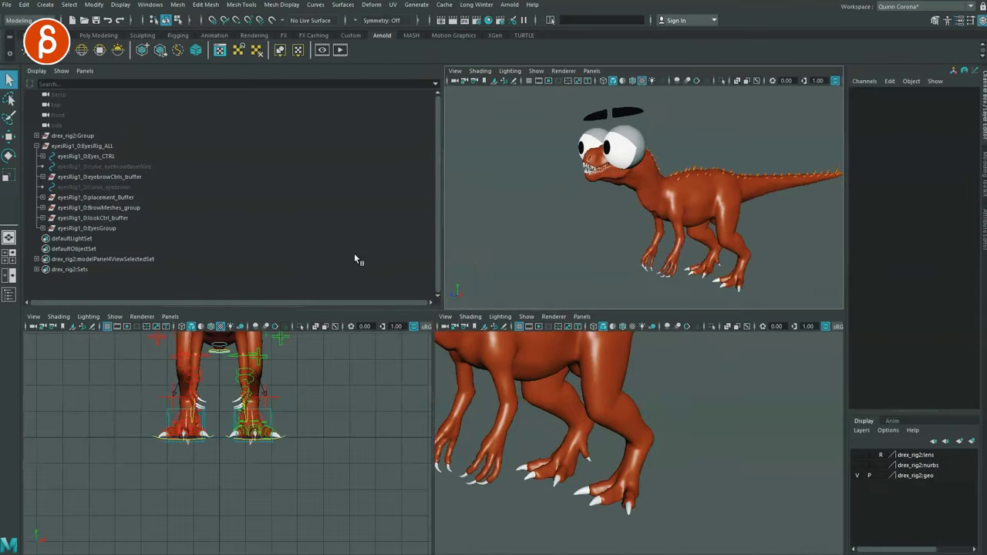
key(space)
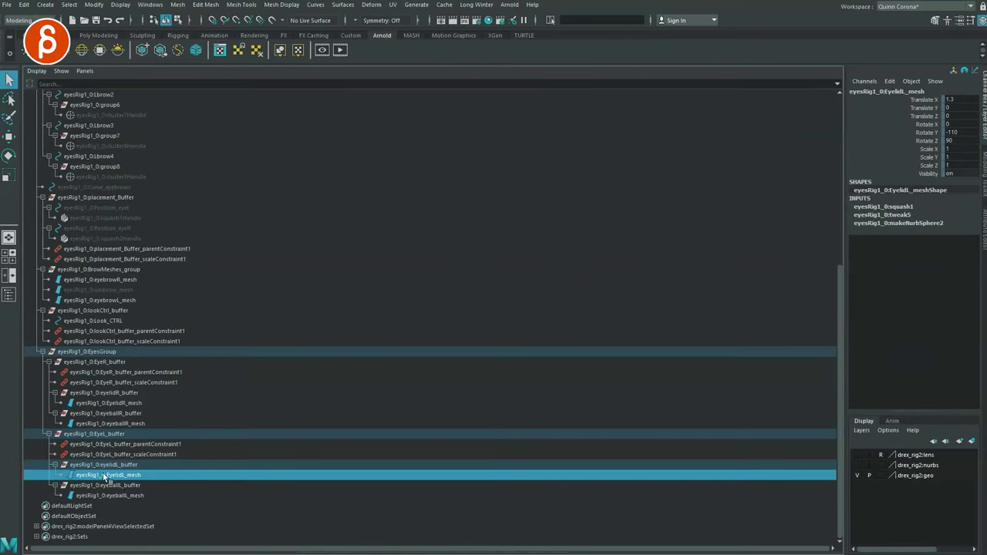
ctrl+click(108, 403)
key(space)
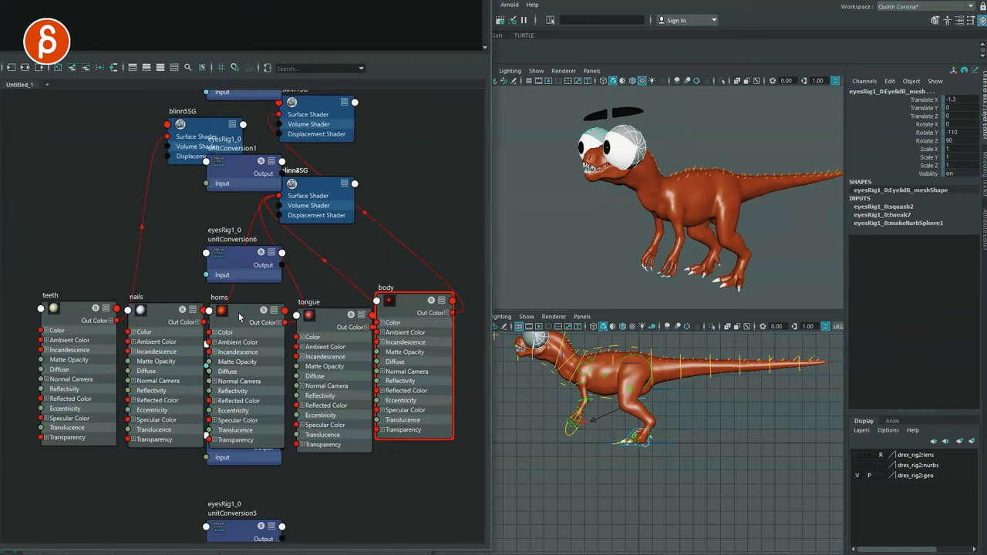
right_drag(417, 309, 404, 270)
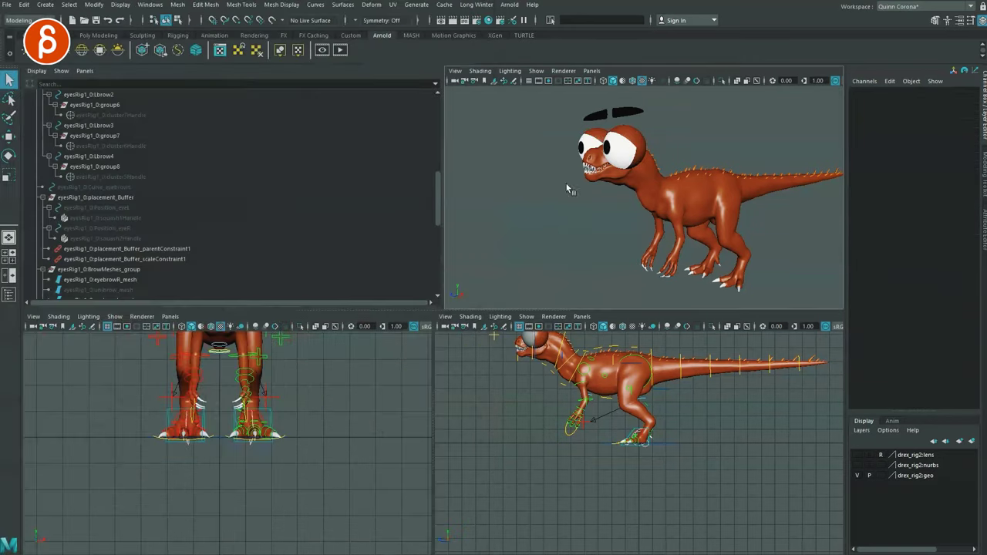
Try adjusting the four upper and lower blink values on the main eyes control, and undo the change.
key(space)
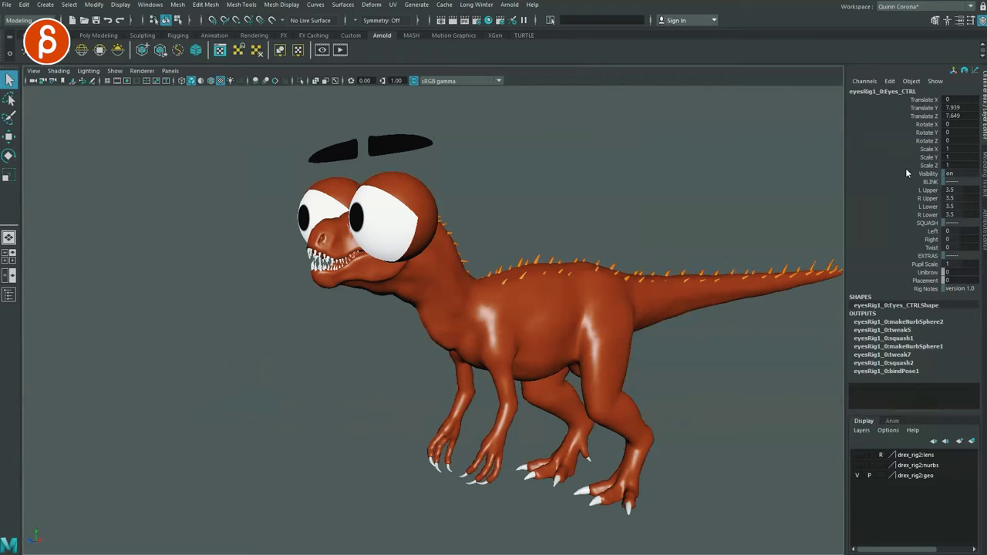
drag(905, 192, 907, 213)
middle_drag(720, 179, 717, 191)
key(ctrl+z)
Scale the main eyes control uniformly to 0.324 and place it on the dinosaur's head at Translate Y 7.788 and Z 7.972.
key(r)
drag(363, 217, 267, 225)
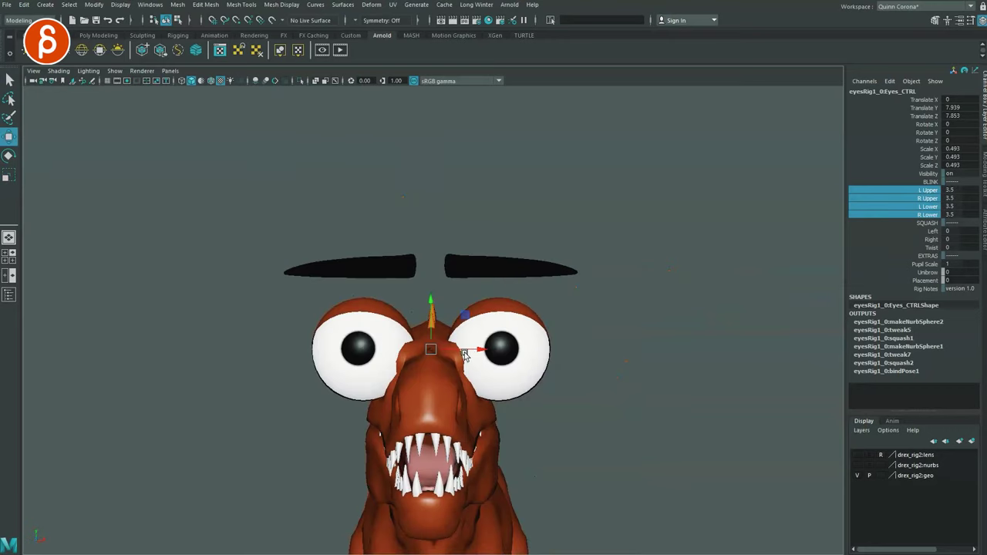
alt+drag(465, 357, 308, 359)
alt+middle_drag(357, 343, 389, 324)
key(r)
alt+drag(416, 338, 462, 345)
alt+drag(475, 349, 411, 262)
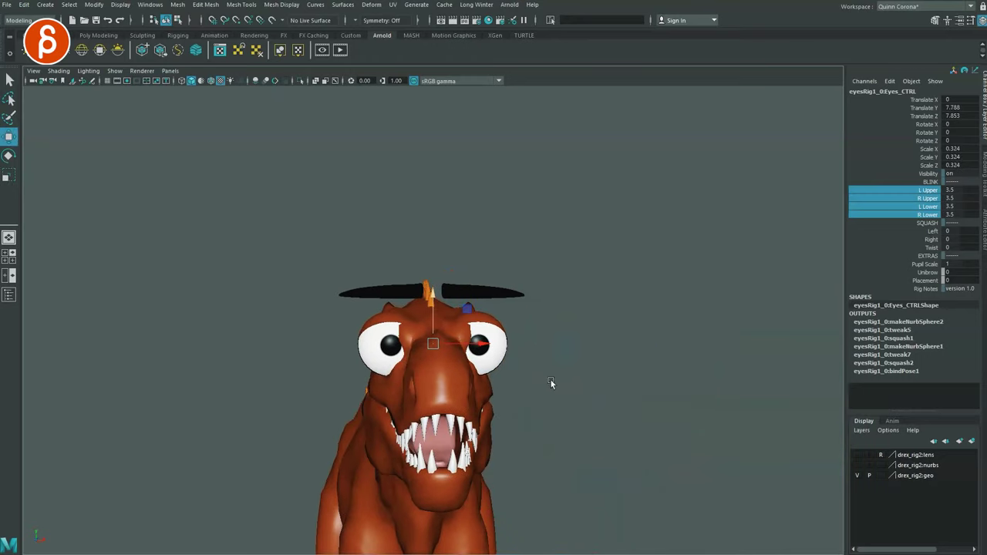
alt+drag(441, 311, 509, 310)
key(q)
scroll(509, 311, up, 3)
Show NURBS curves in the perspective view and set Placement to 1 on the main eyes control.
click(113, 71)
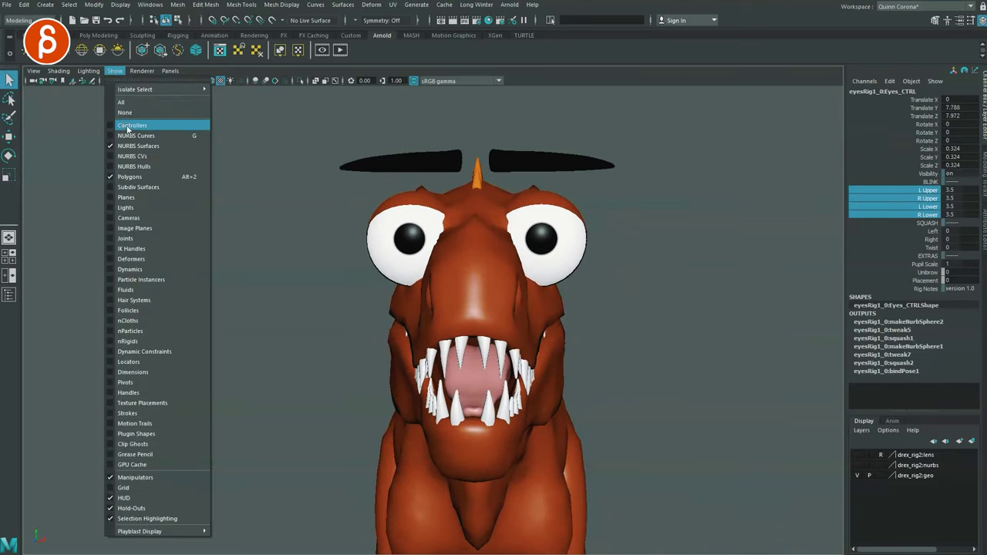
click(134, 131)
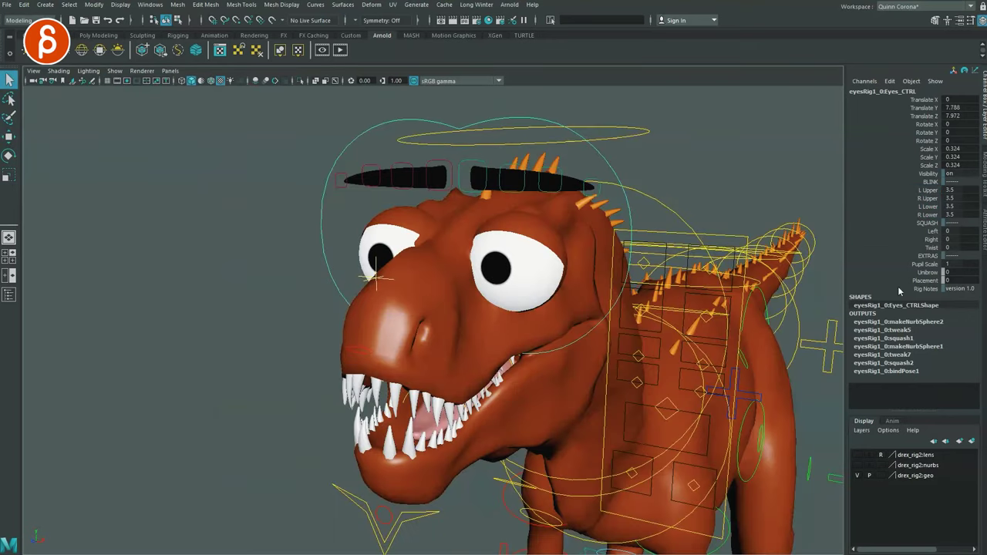
click(927, 272)
mouse_move(760, 251)
middle_down()
mouse_move(801, 253)
mouse_move(738, 249)
mouse_move(753, 254)
middle_up()
click(897, 281)
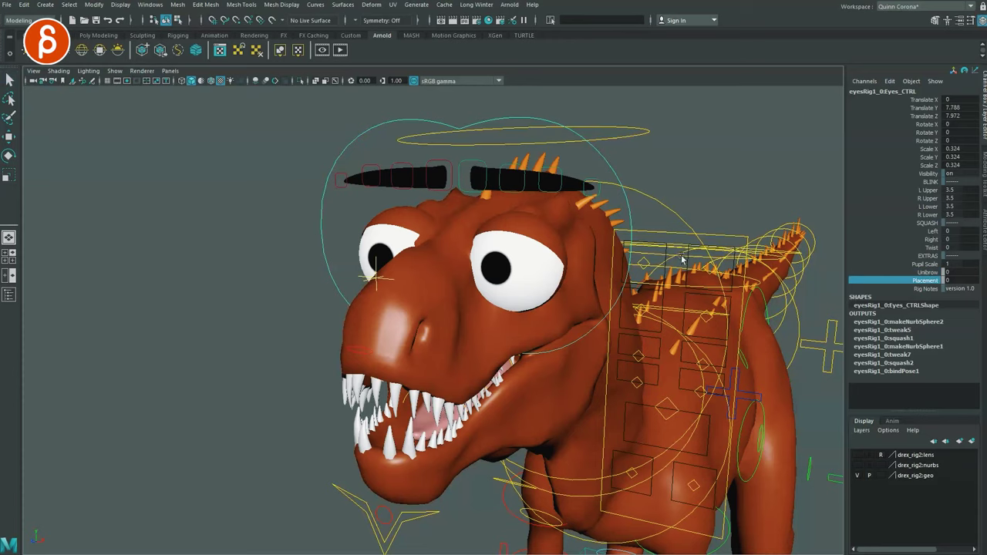
alt+drag(632, 239, 481, 233)
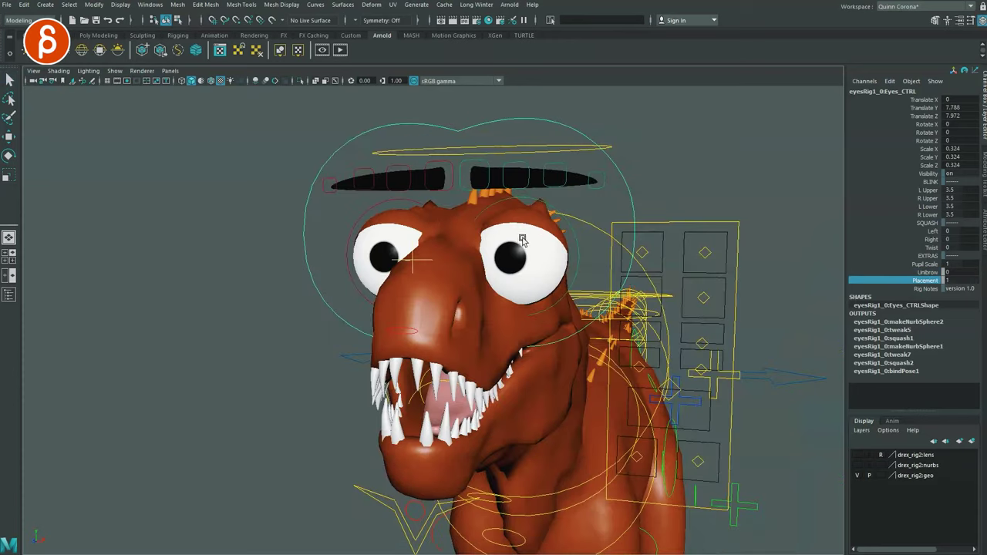
Spread the eyes apart by moving the left eye position control to Translate X 0.509 and the right one to -0.258.
click(570, 222)
alt+drag(557, 268, 602, 262)
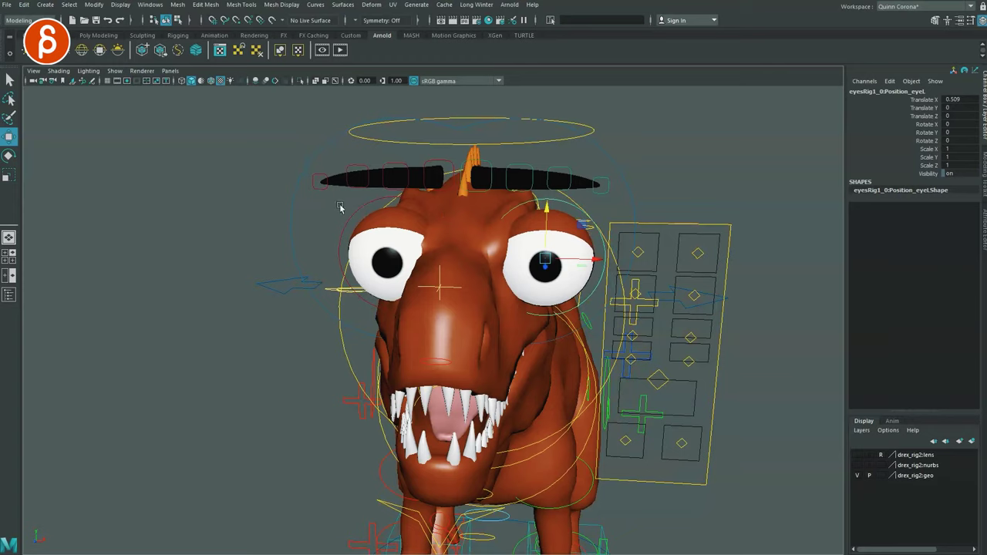
click(362, 220)
drag(442, 254, 433, 255)
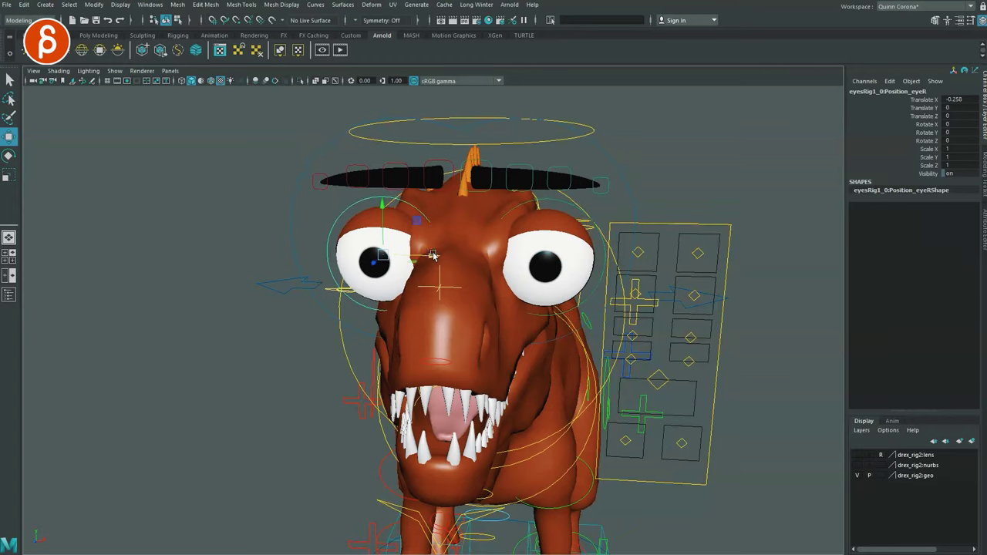
click(526, 217)
drag(545, 207, 363, 301)
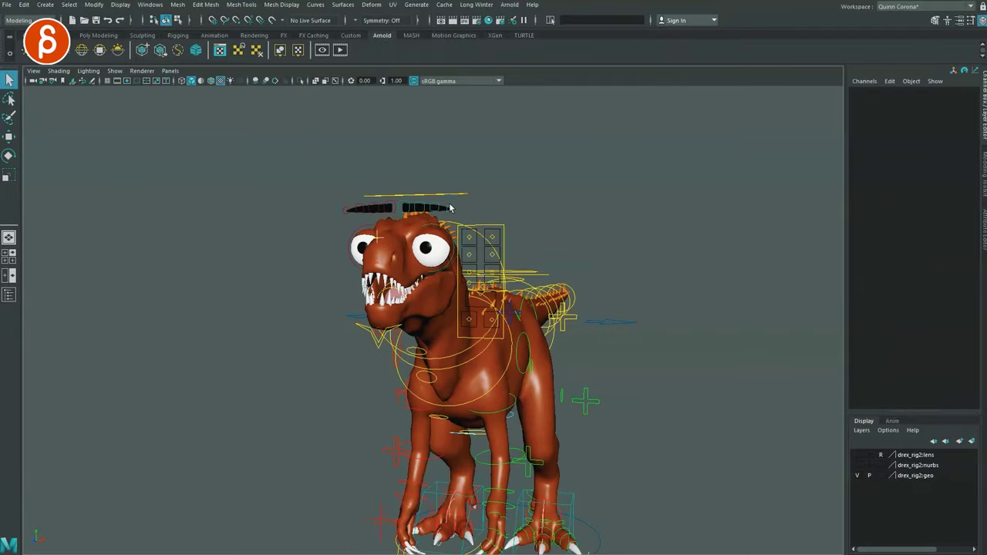
Refit the main eyes control on the head at Translate Y 7.847 and Z 7.981, and deselect it.
click(397, 207)
key(w)
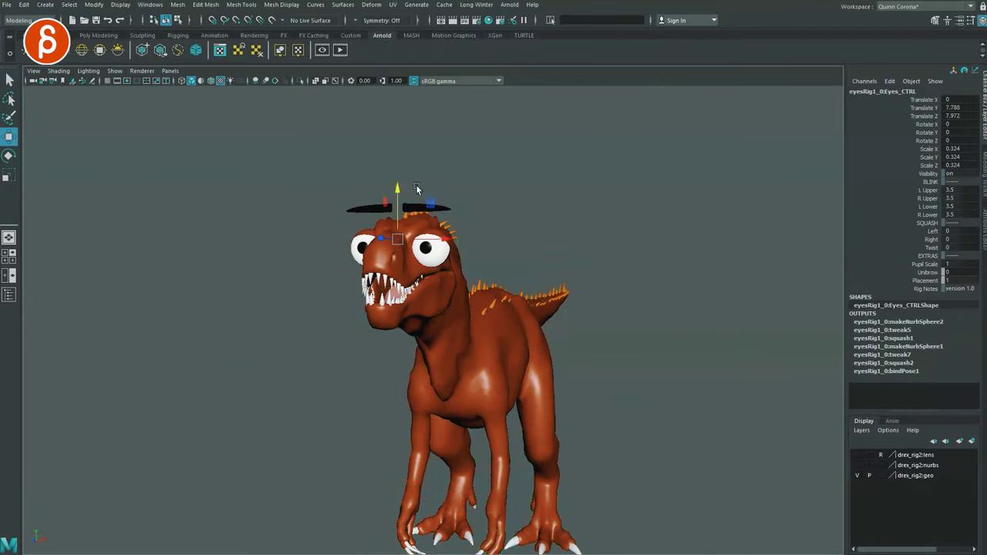
drag(400, 189, 365, 235)
alt+drag(390, 262, 299, 270)
key(q)
click(463, 292)
Show the NURBS curves again and select the dinosaur's head control, undoing a test rotation of it.
click(118, 72)
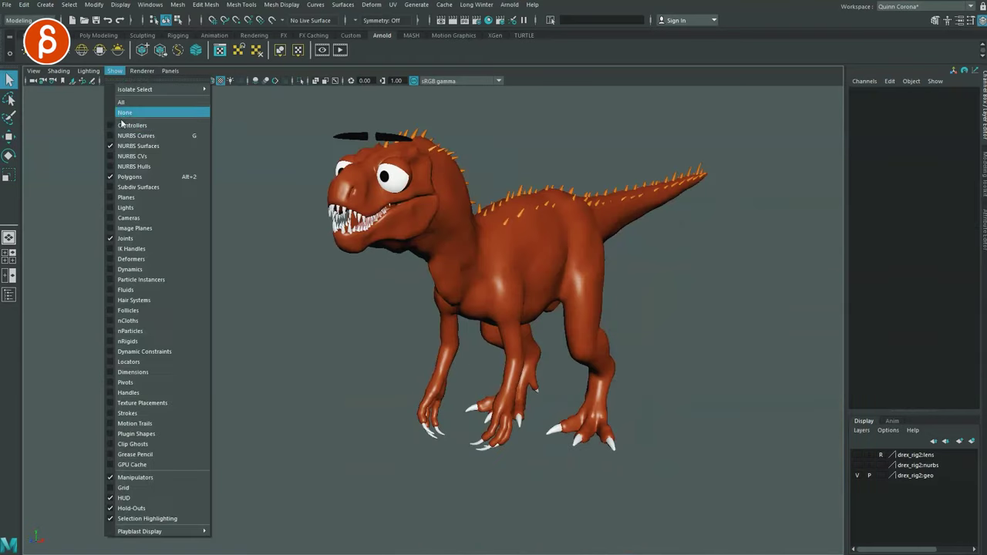
click(123, 136)
alt+drag(390, 309, 324, 306)
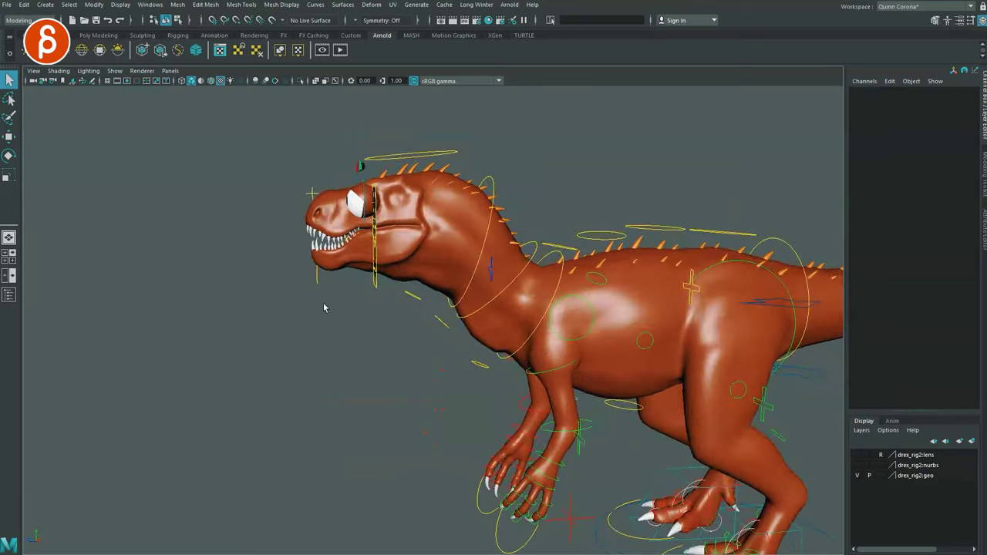
click(436, 156)
key(e)
alt+drag(416, 185, 384, 229)
key(ctrl+z)
Add Eyes_CTRL to the selected head control and apply a parent constraint so the eyes rig follows the head.
key(4)
mouse_move(392, 324)
alt+mouse_down()
mouse_move(370, 319)
mouse_move(402, 342)
mouse_move(413, 337)
alt+mouse_up()
key(5)
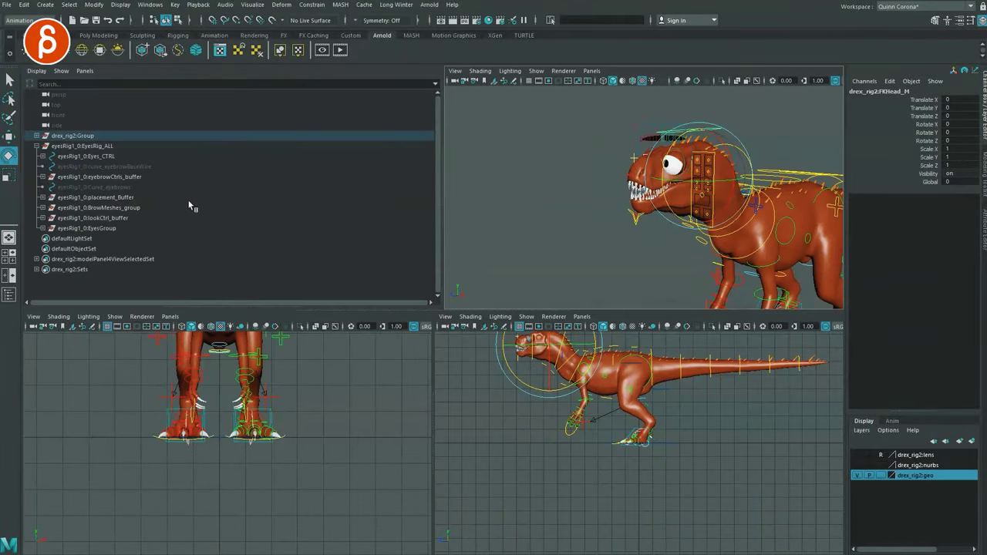
click(370, 157)
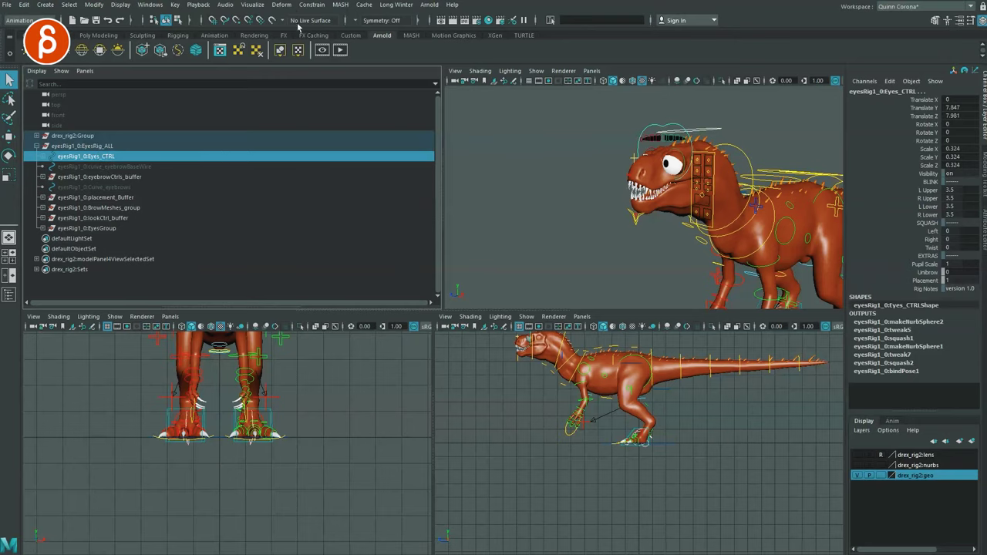
click(311, 5)
click(319, 24)
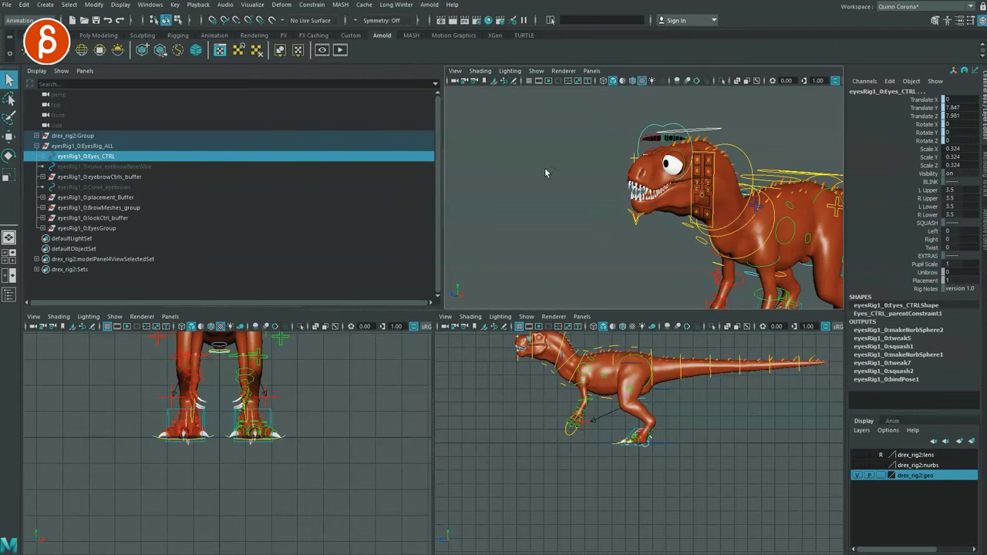
click(558, 248)
key(space)
Try rotating the head control to Rotate Z -11.744 to test the eye constraint, and undo the rotation.
alt+drag(558, 247, 444, 271)
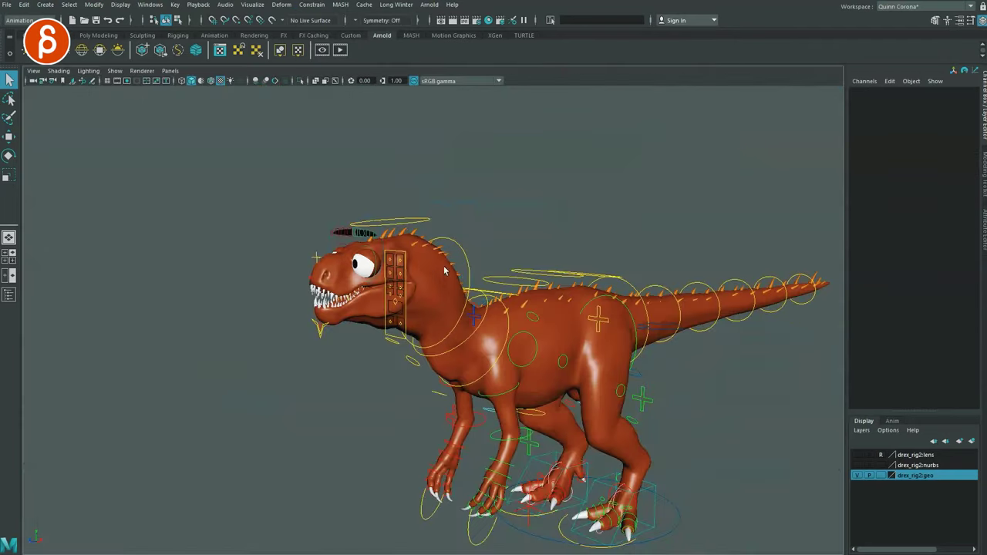
click(398, 226)
key(e)
mouse_move(379, 237)
mouse_down()
mouse_move(400, 229)
mouse_move(392, 234)
mouse_up()
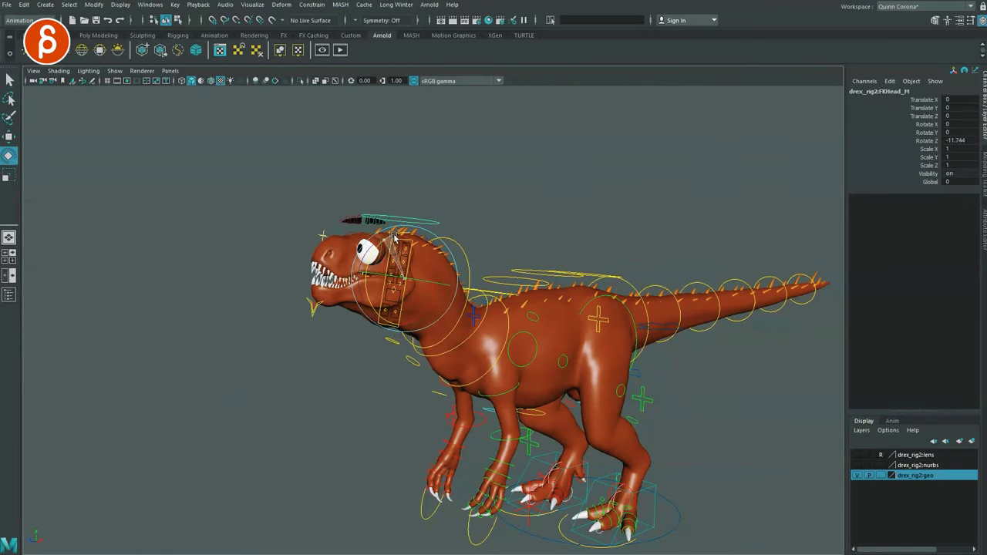
key(ctrl+z)
key(q)
Try moving the whole body with the root control to test the eyes, and undo the move.
click(660, 329)
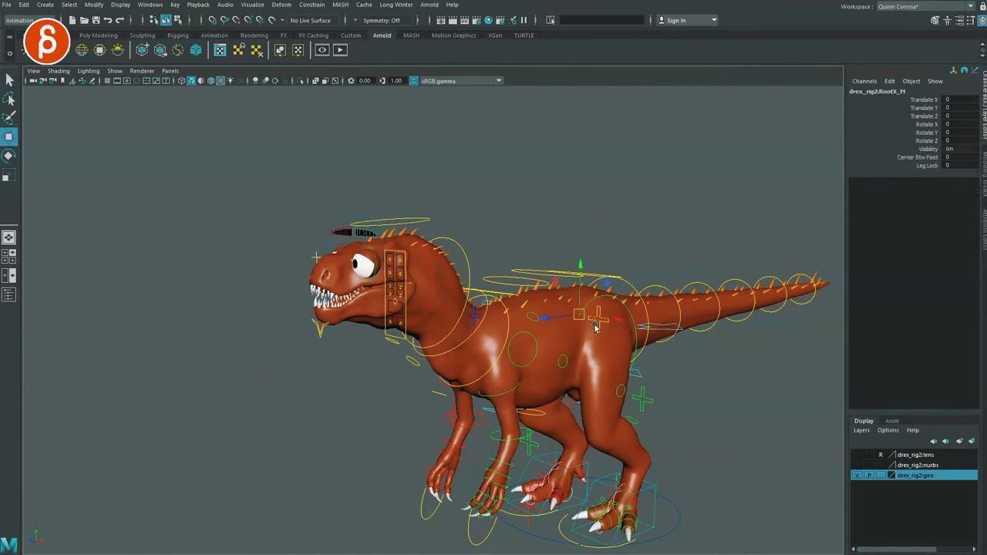
drag(579, 315, 601, 307)
key(ctrl+z)
key(q)
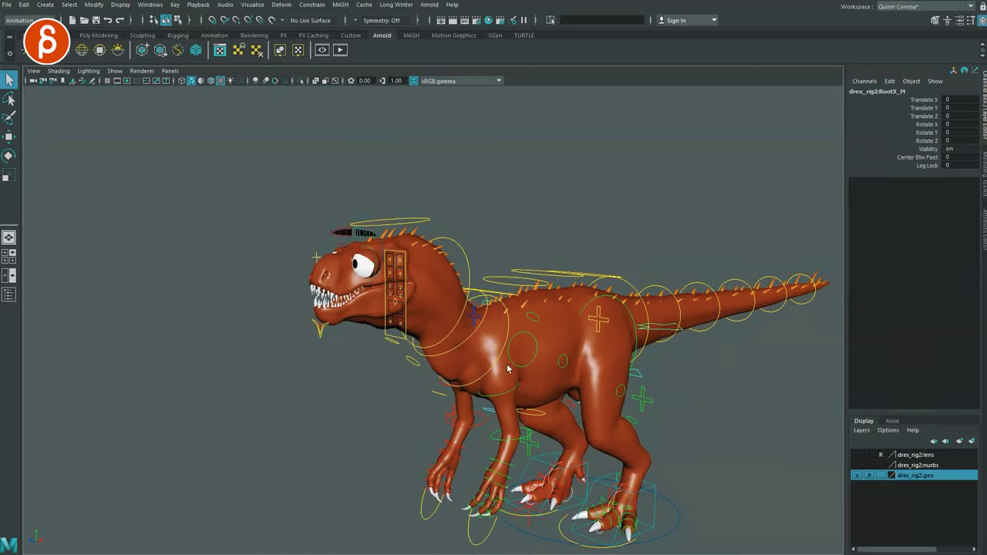
Bend both eyebrows into a worried arch with the brow controls, lowering the outermost left one to Translate Y -0.794.
mouse_move(414, 357)
alt+mouse_down()
mouse_move(448, 348)
mouse_move(430, 368)
alt+mouse_up()
alt+right_drag(430, 367, 559, 350)
alt+middle_drag(559, 350, 451, 452)
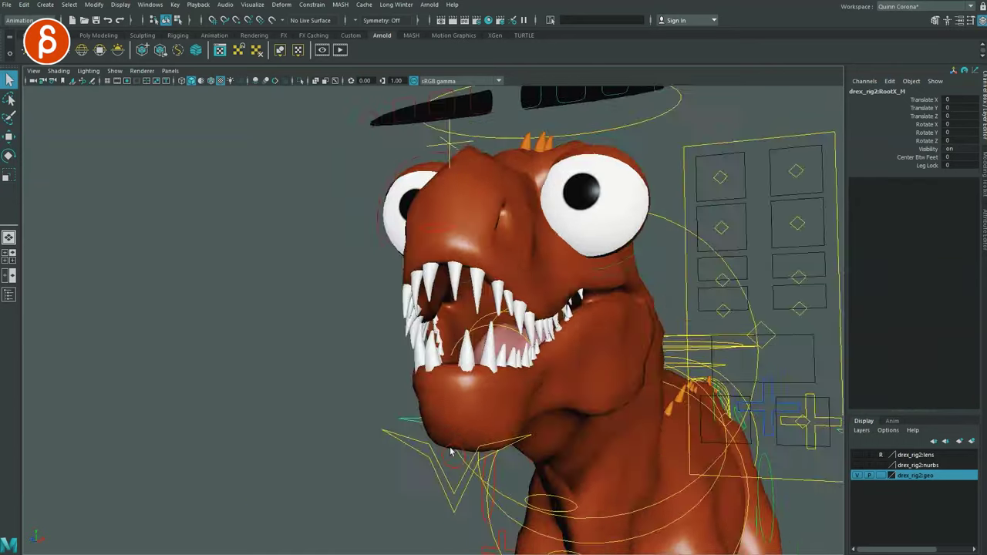
alt+right_drag(451, 452, 447, 246)
alt+drag(448, 246, 580, 228)
click(549, 198)
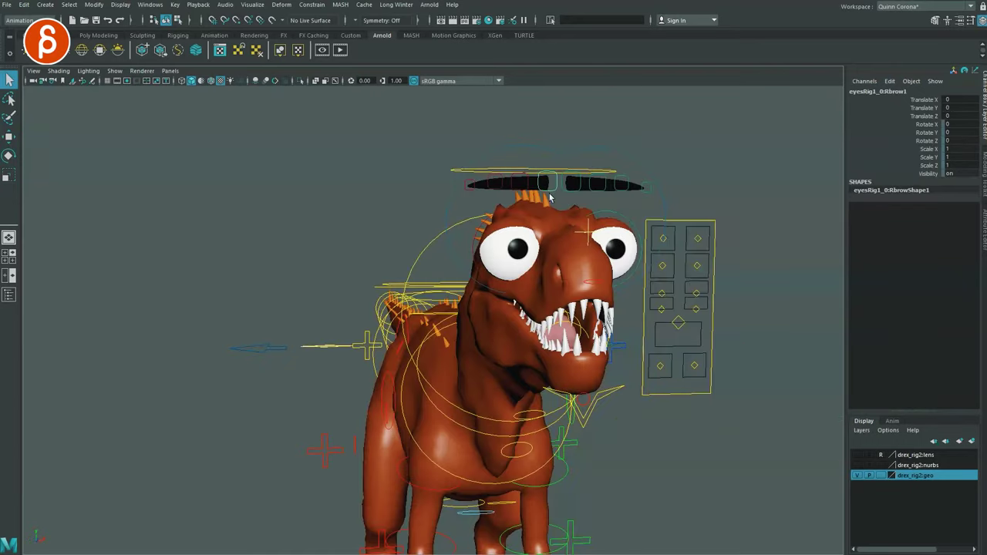
drag(545, 183, 546, 157)
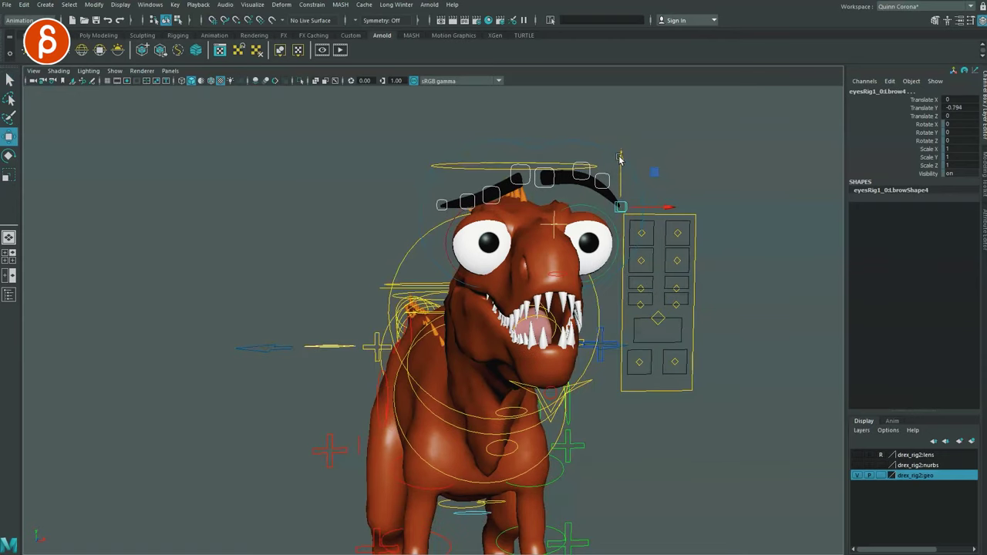
key(q)
Aim the eyes upward by moving the look control to Translate X 0.155 and Y 0.559, and raise the lower eyelids.
alt+drag(524, 285, 424, 239)
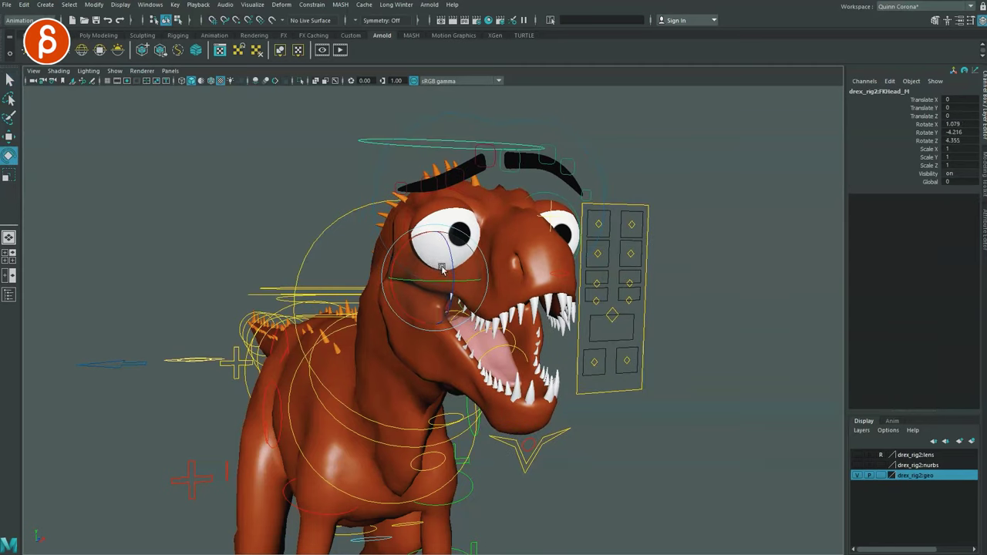
click(556, 207)
key(w)
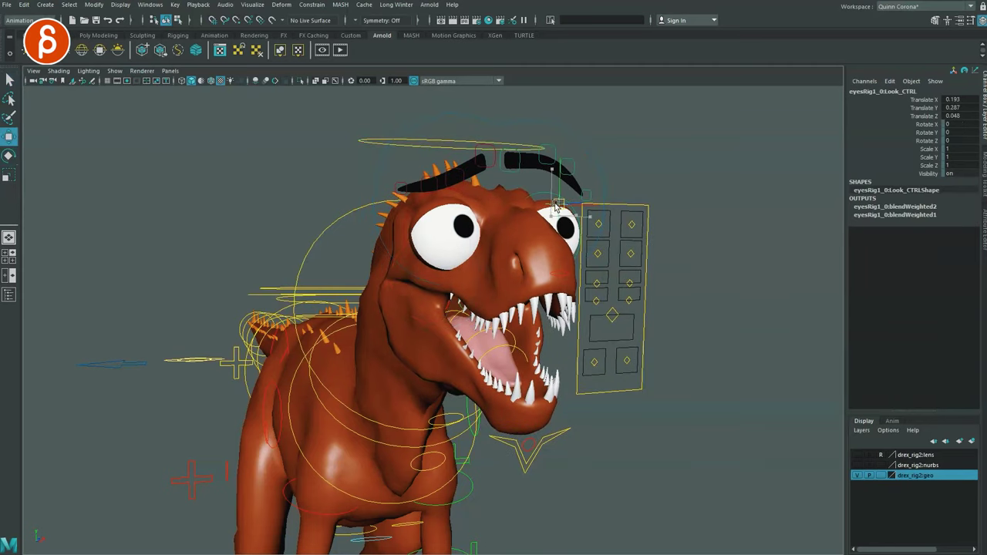
drag(557, 207, 564, 192)
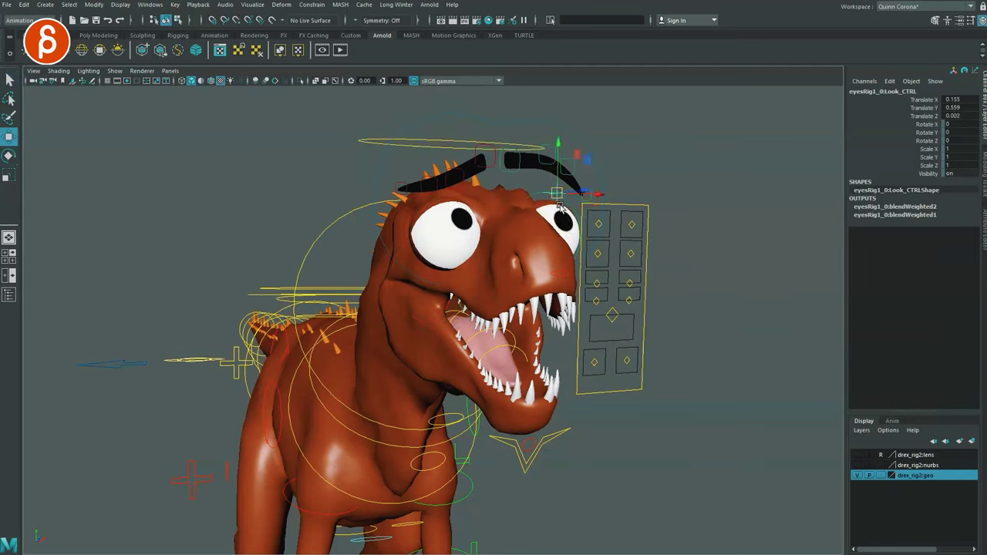
middle_drag(806, 204, 785, 204)
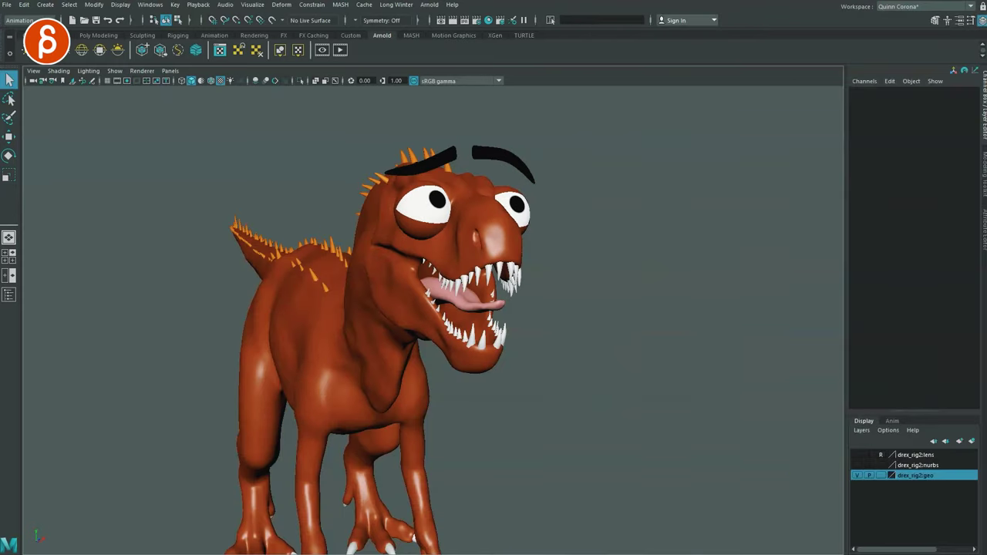
Examine the posed cartoon dinosaur from several angles, up close and at full body length.
alt+right_drag(617, 308, 539, 332)
alt+drag(540, 331, 357, 299)
alt+right_drag(357, 299, 613, 410)
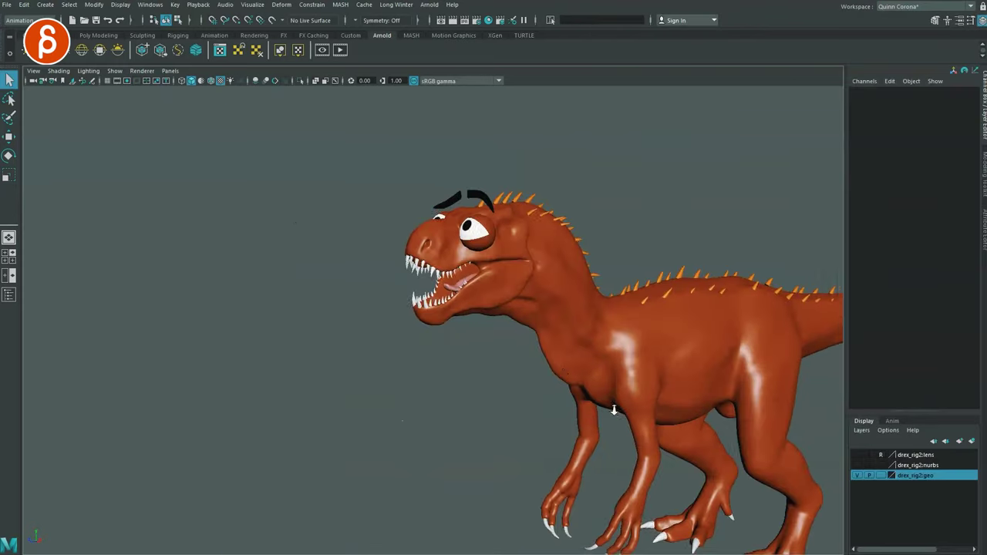
alt+drag(613, 409, 400, 291)
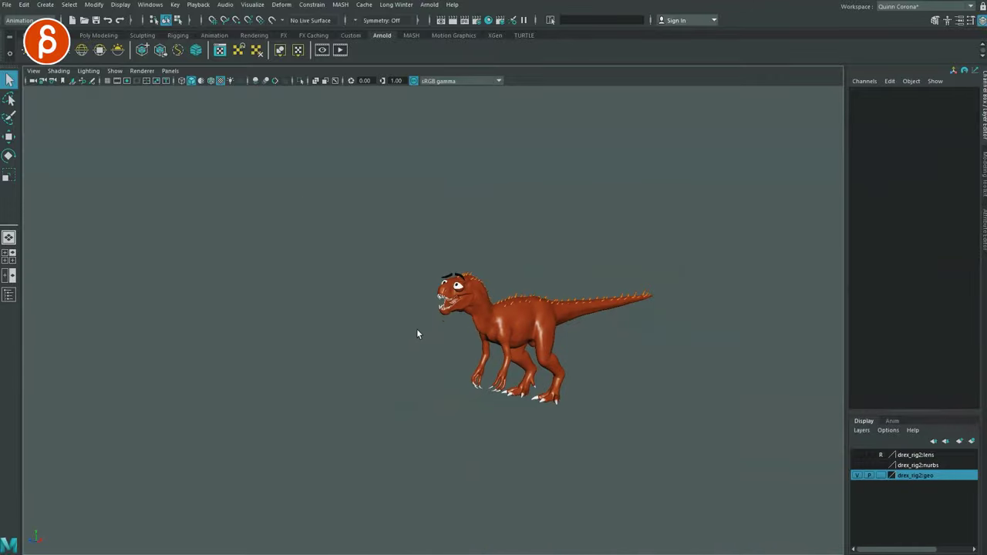
alt+drag(417, 334, 355, 356)
scroll(461, 382, up, 3)
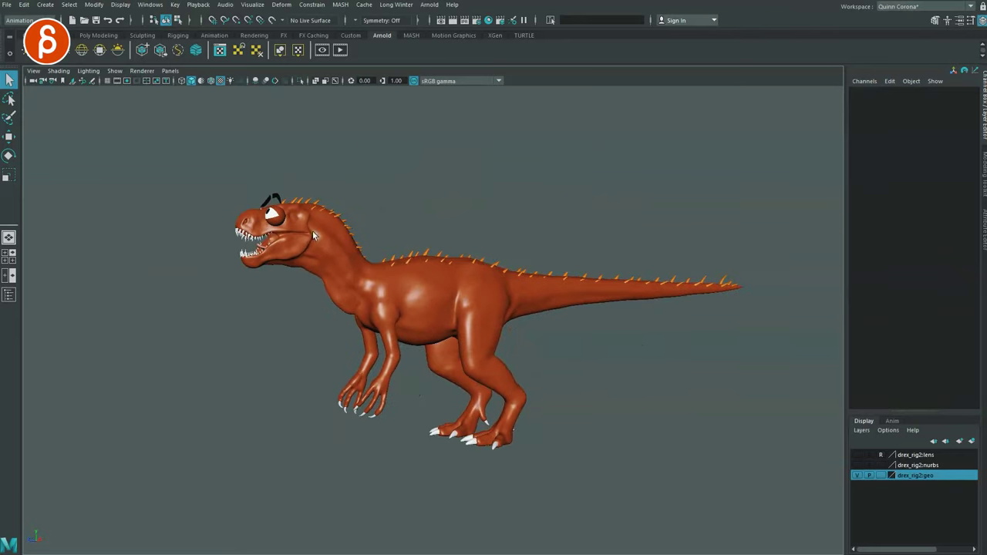
alt+drag(391, 327, 441, 336)
Select the jaw control and pose the open mouth at Rotate X 12.145.
key(alt+1)
click(326, 312)
key(e)
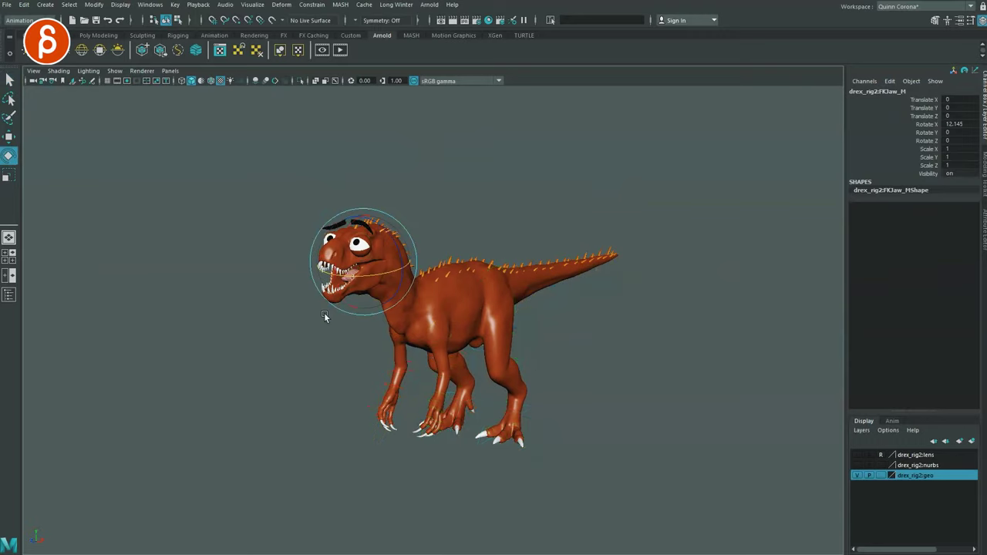
mouse_move(335, 288)
mouse_down()
mouse_move(334, 272)
mouse_move(335, 287)
mouse_up()
key(q)
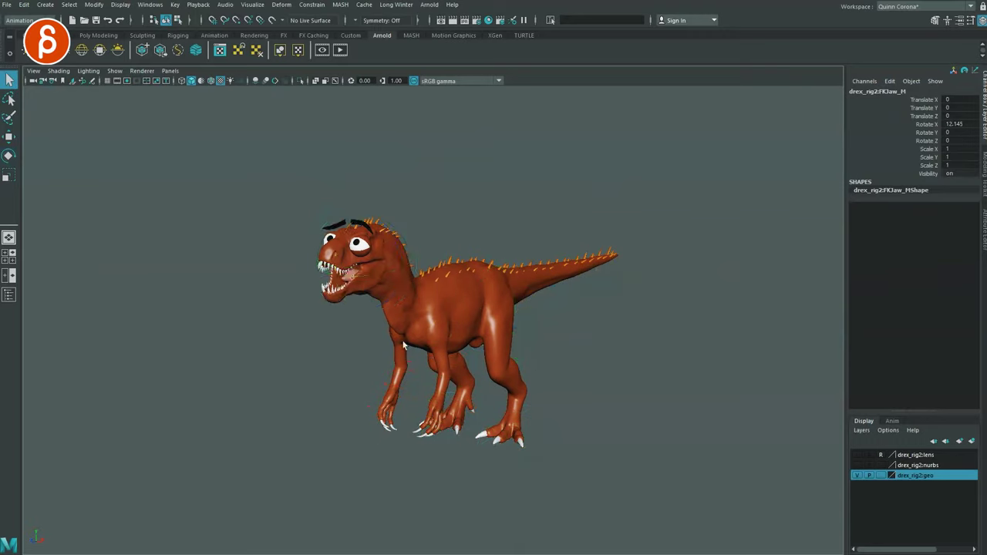
Turn the dinosaur to face the other way and bring up dino_cute.PNG in Photos to compare the two.
alt+drag(370, 347, 446, 380)
alt+middle_drag(454, 376, 327, 373)
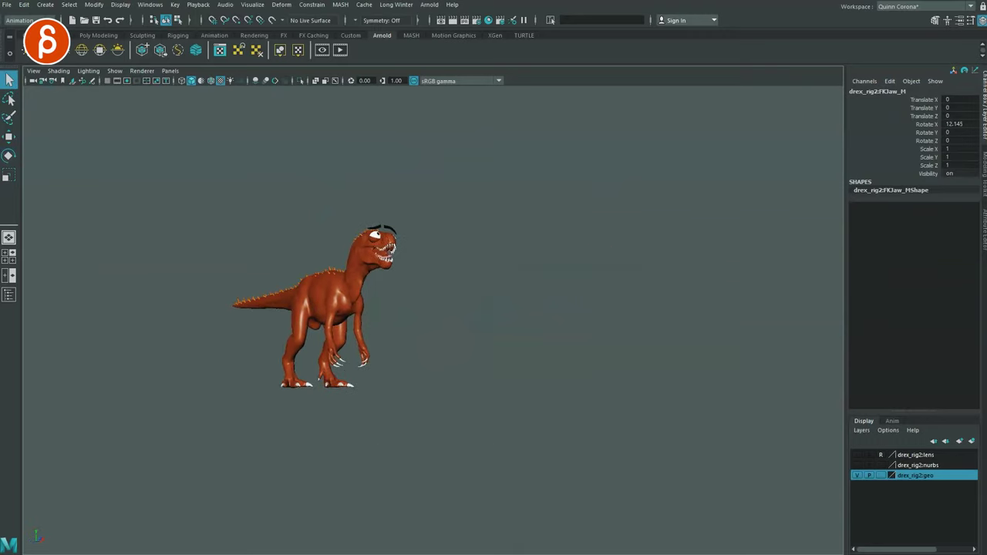
drag(986, 23, 492, 7)
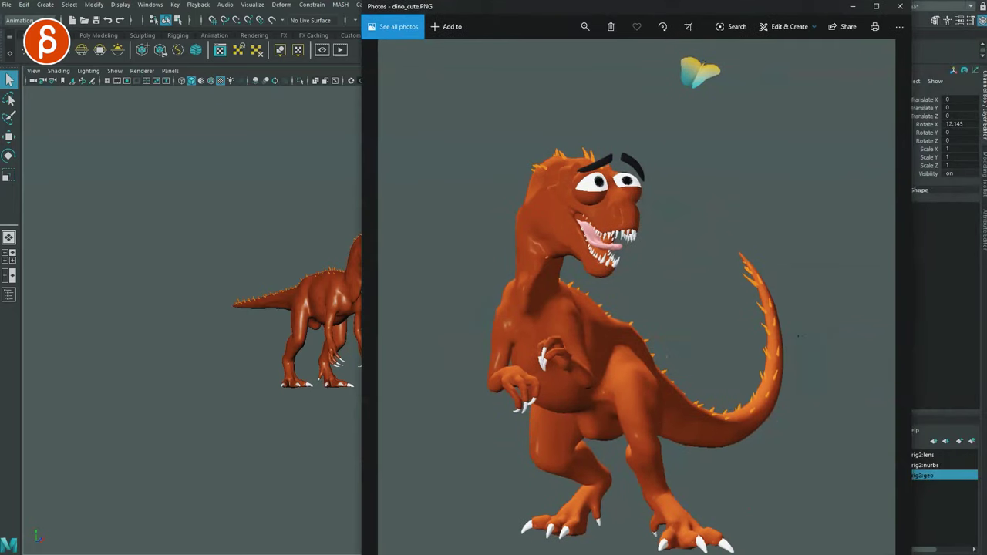